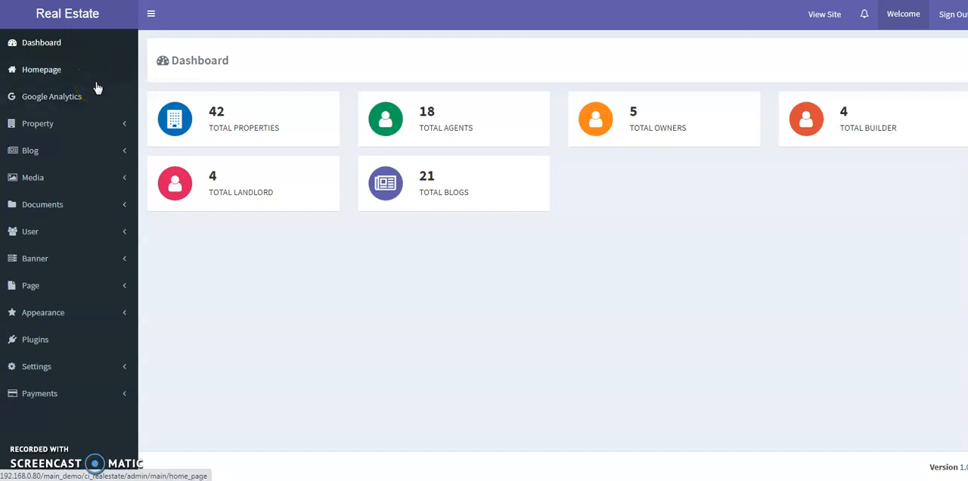
# - Activate the Property Locations plugin
pyautogui.click(58, 352)
pyautogui.scroll(-2, 468, 306)
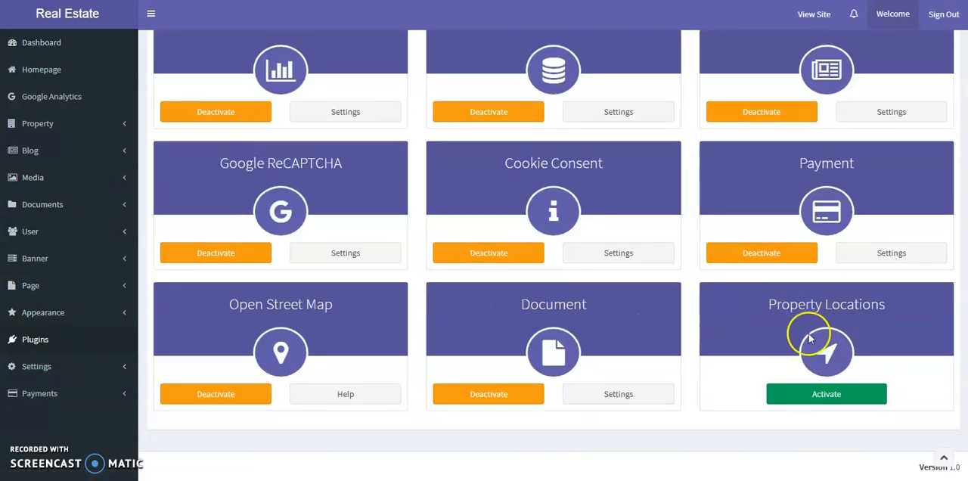
pyautogui.click(806, 399)
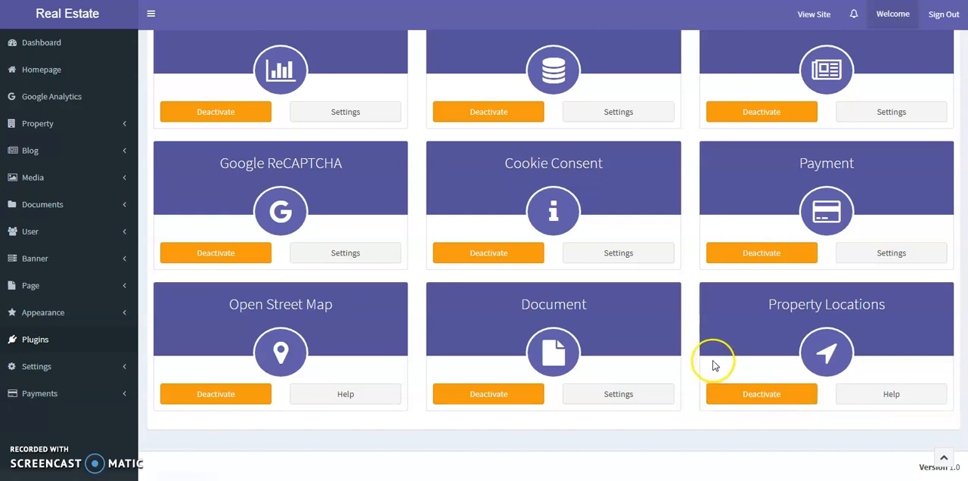
# - Save the initial Locations settings and activate the State, City, Zipcode and Sub-area levels of the hierarchy
pyautogui.click(47, 208)
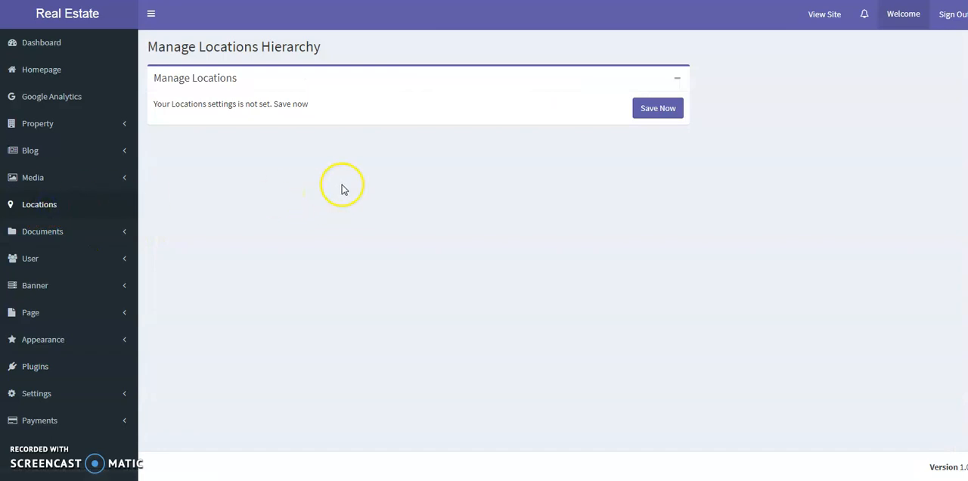
pyautogui.click(648, 119)
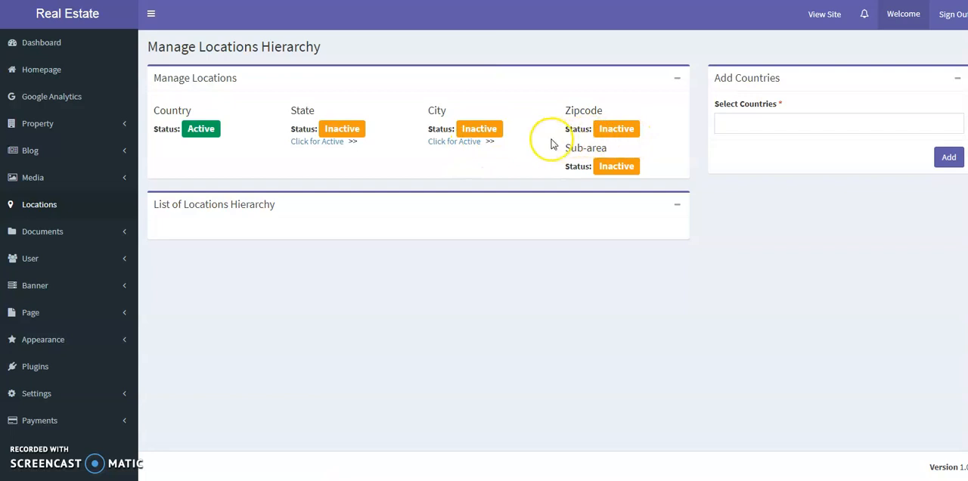
pyautogui.click(316, 144)
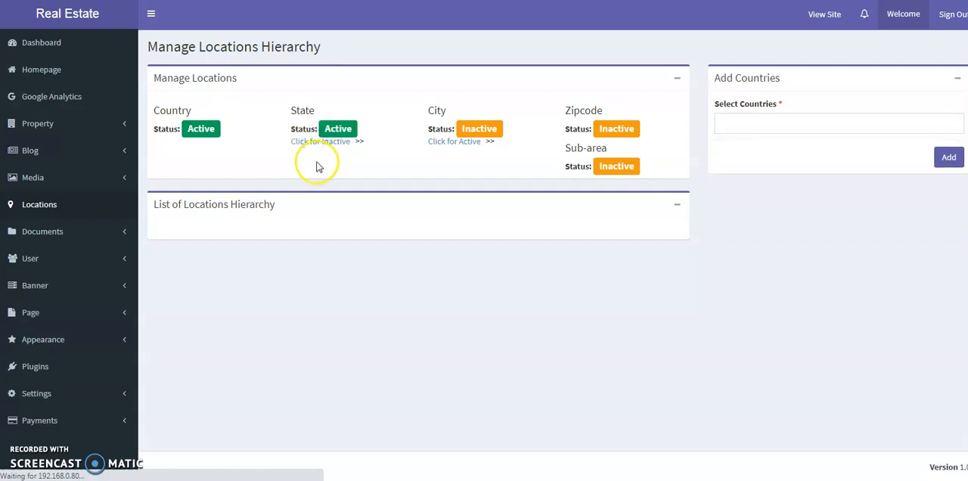
pyautogui.click(445, 143)
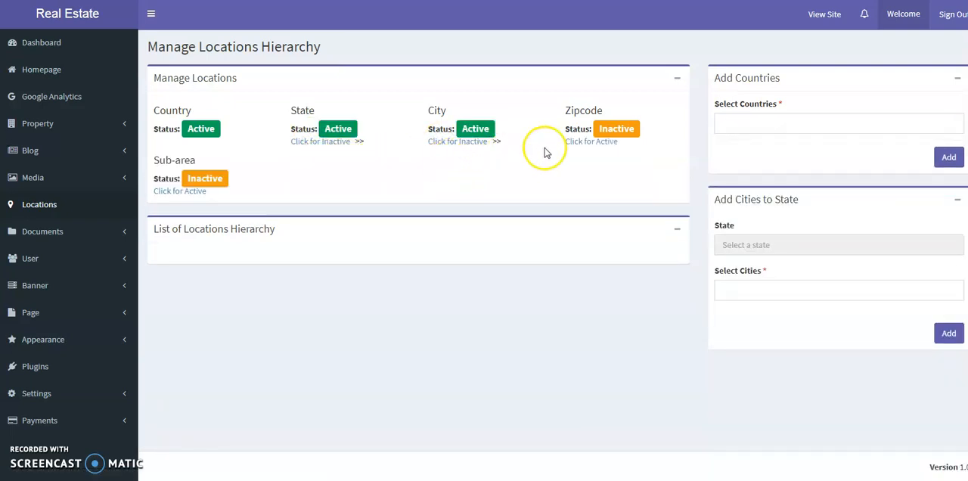
pyautogui.click(579, 142)
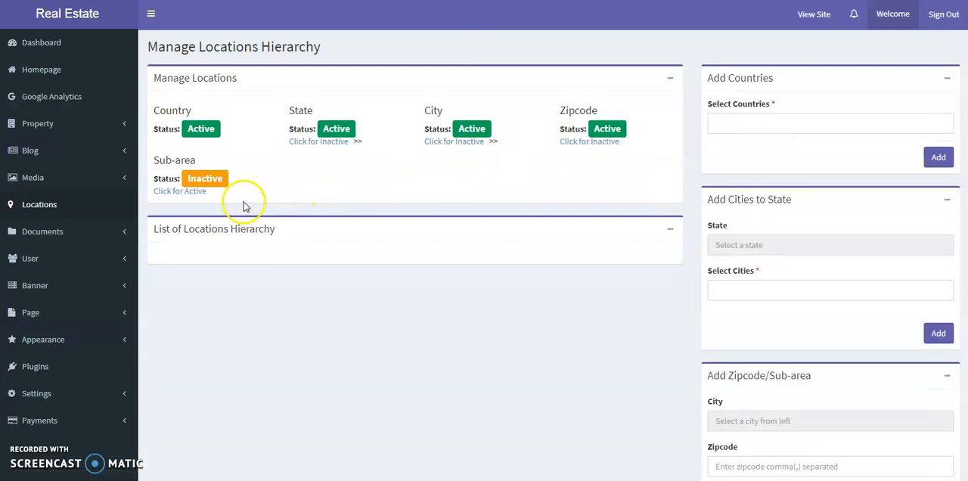
pyautogui.click(186, 191)
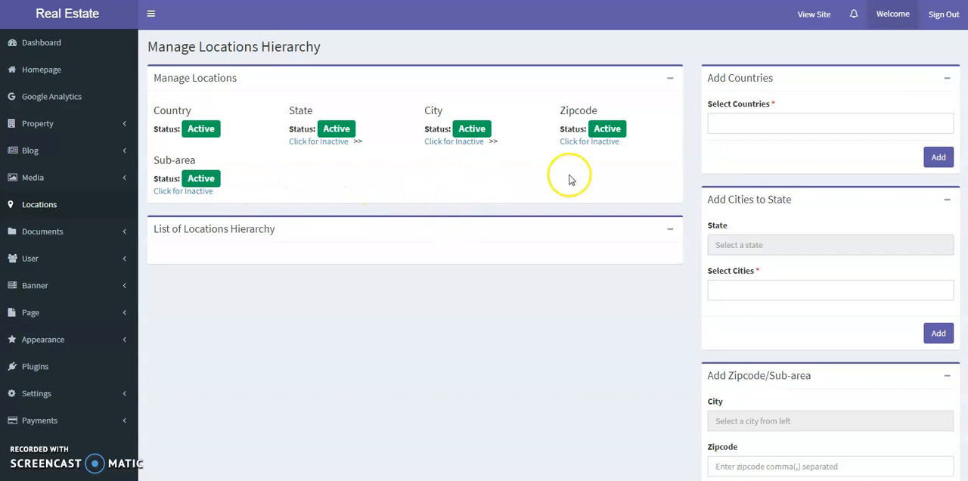
# - Add India and United States as countries in the locations hierarchy
pyautogui.click(734, 127)
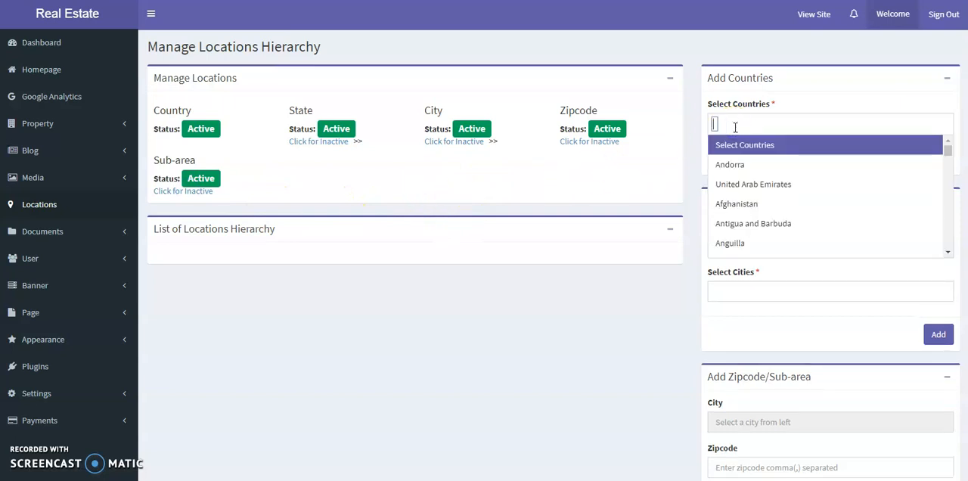
pyautogui.write('india')
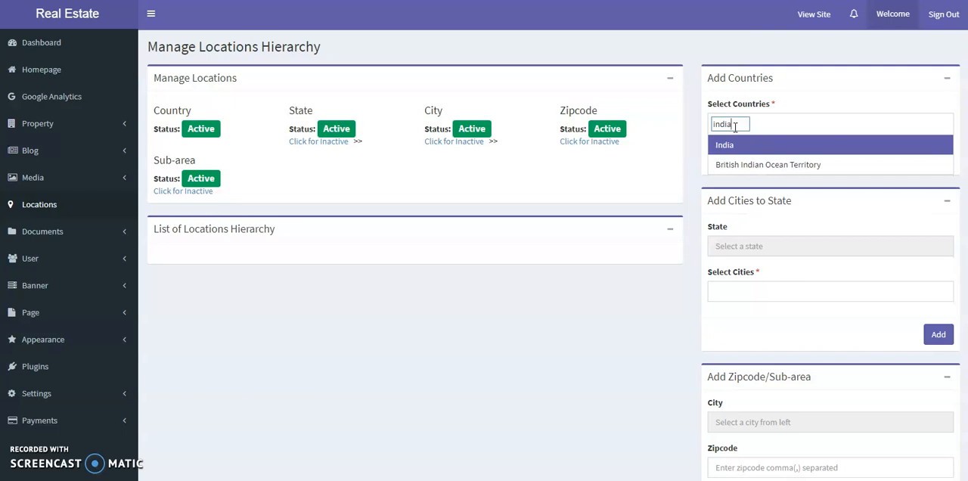
pyautogui.press('Return')
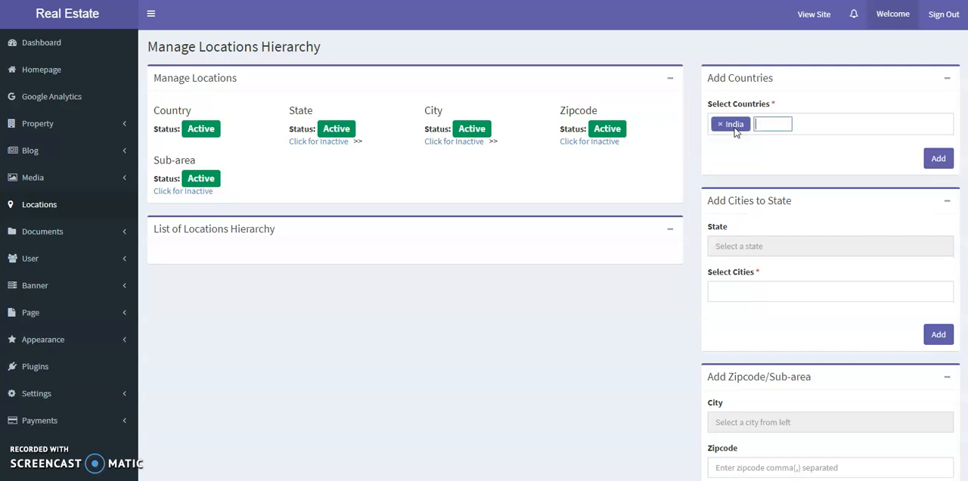
pyautogui.write('unite')
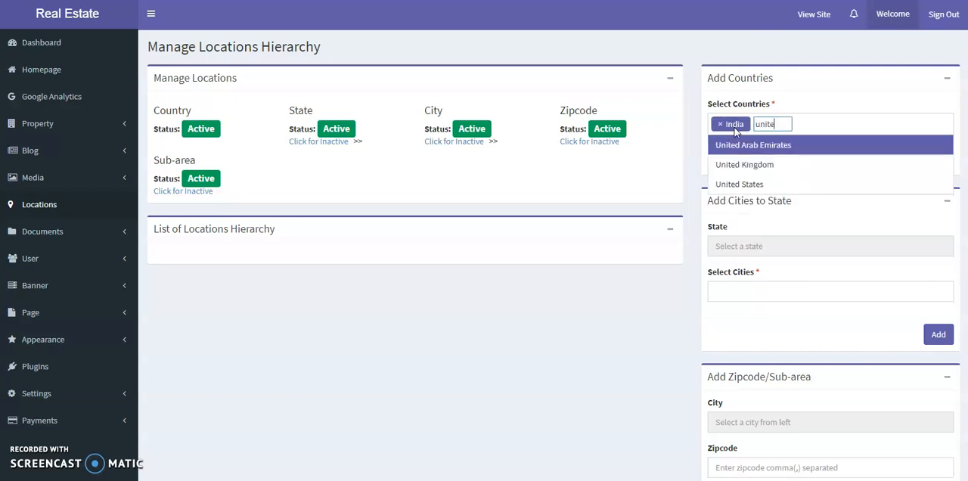
pyautogui.click(759, 183)
pyautogui.click(937, 162)
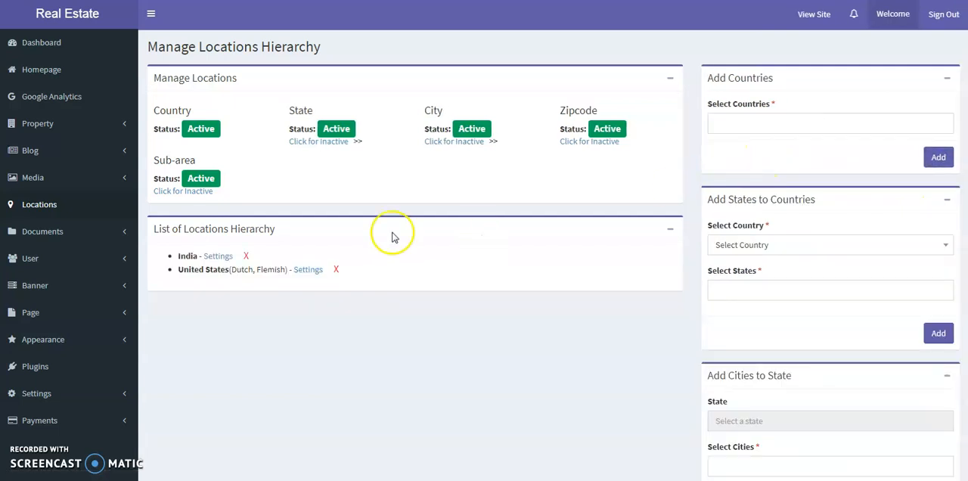
# - Assign the languages Arabic (Iraq), Spanish and French to India and save
pyautogui.click(217, 256)
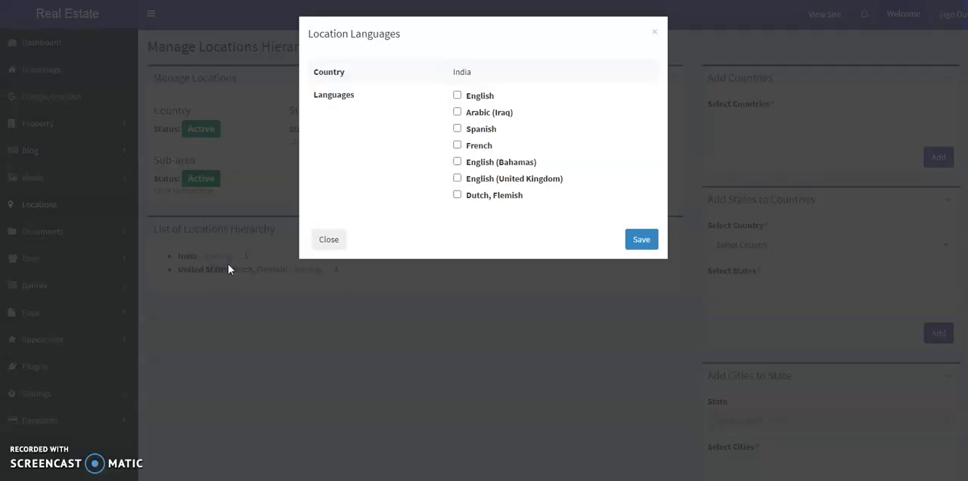
pyautogui.click(456, 112)
pyautogui.click(458, 145)
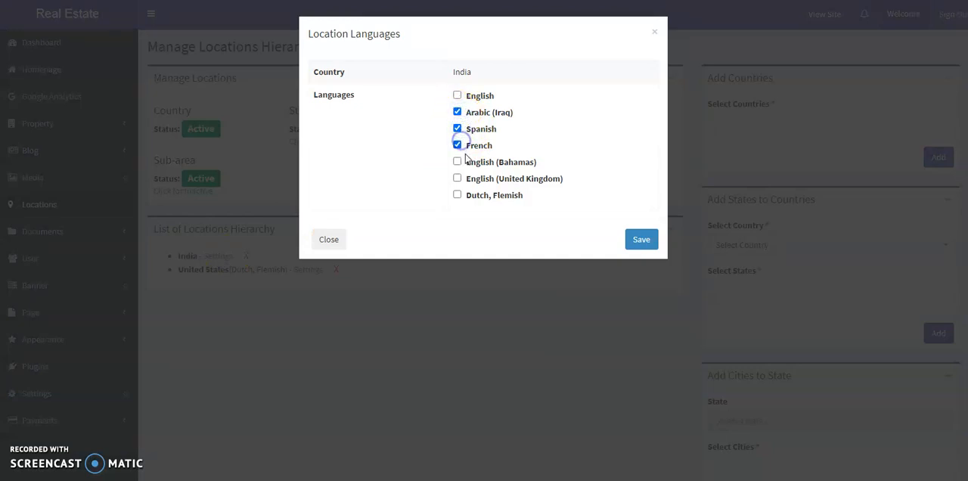
pyautogui.click(639, 240)
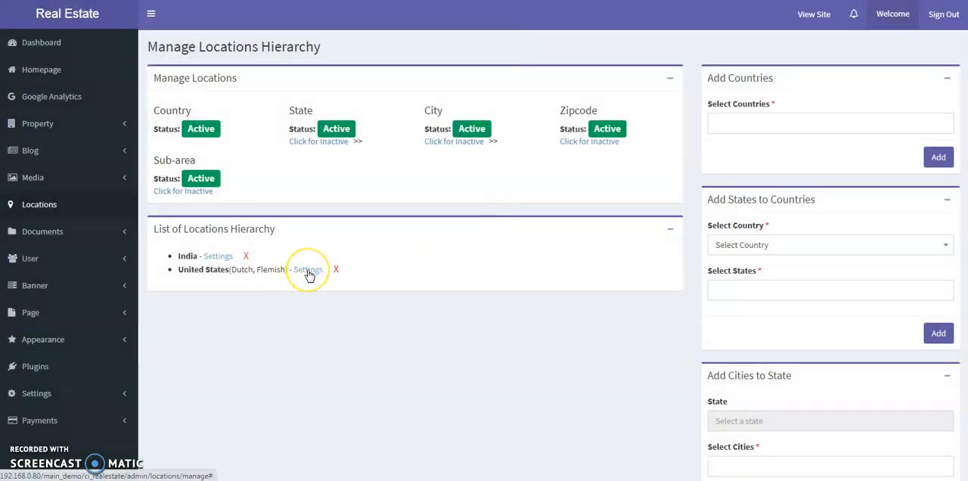
# - Enable English, English (Bahamas) and English (United Kingdom) as additional languages for United States and save
pyautogui.click(309, 272)
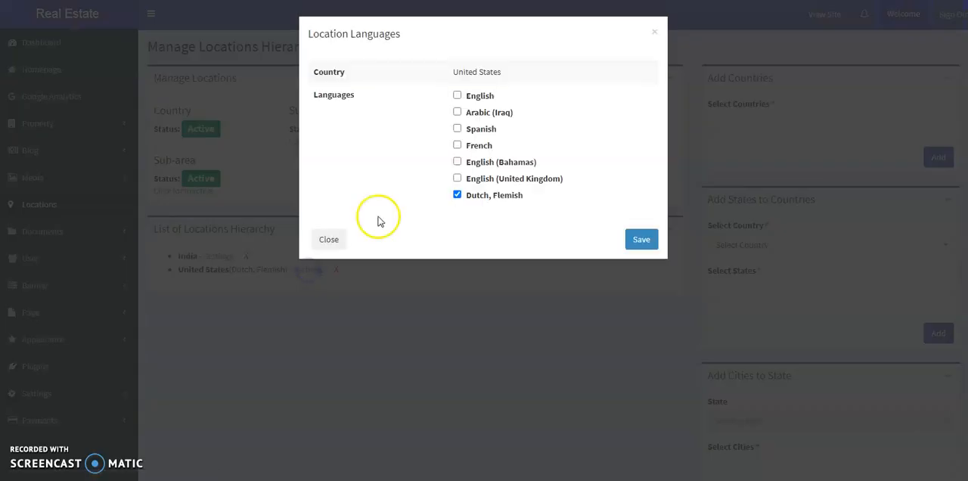
pyautogui.click(457, 95)
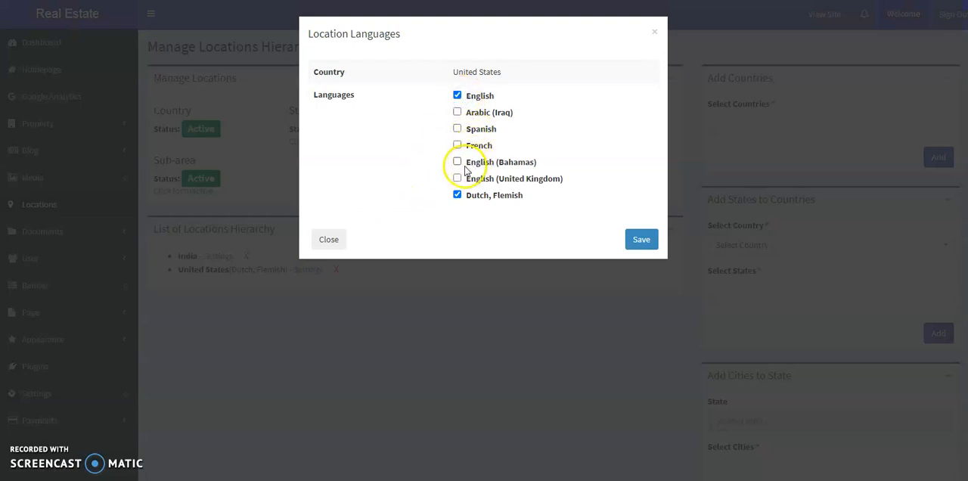
pyautogui.click(457, 161)
pyautogui.click(457, 178)
pyautogui.click(631, 236)
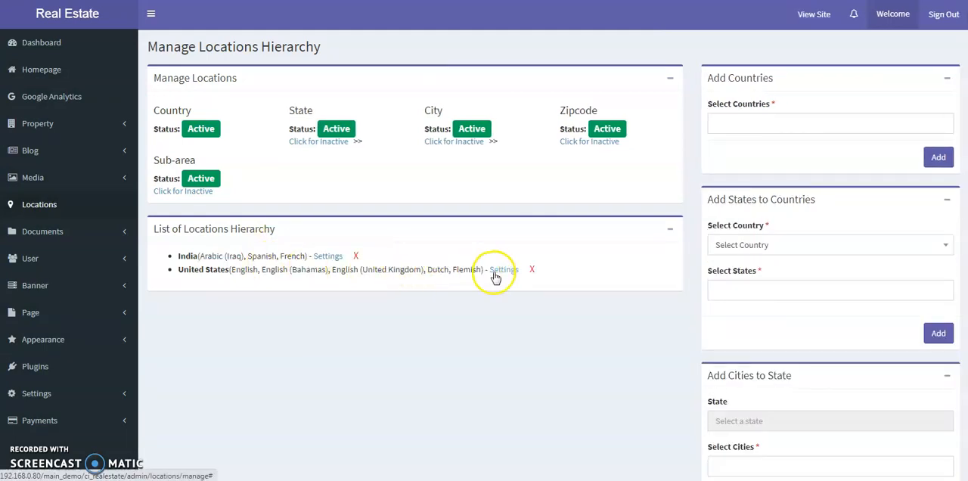
# - Add the states Rajasthan, Delhi, Punjab and Maharashtra to India
pyautogui.click(803, 246)
pyautogui.click(746, 308)
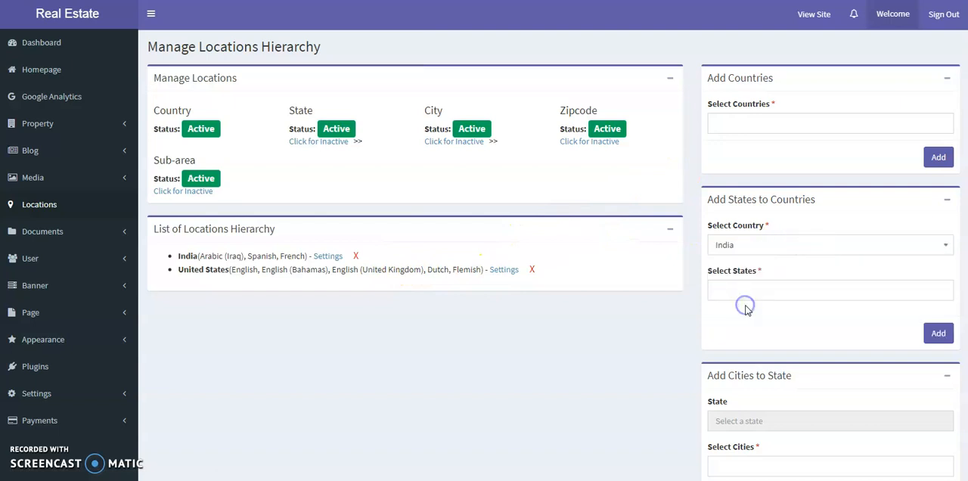
pyautogui.click(760, 287)
pyautogui.write('raj')
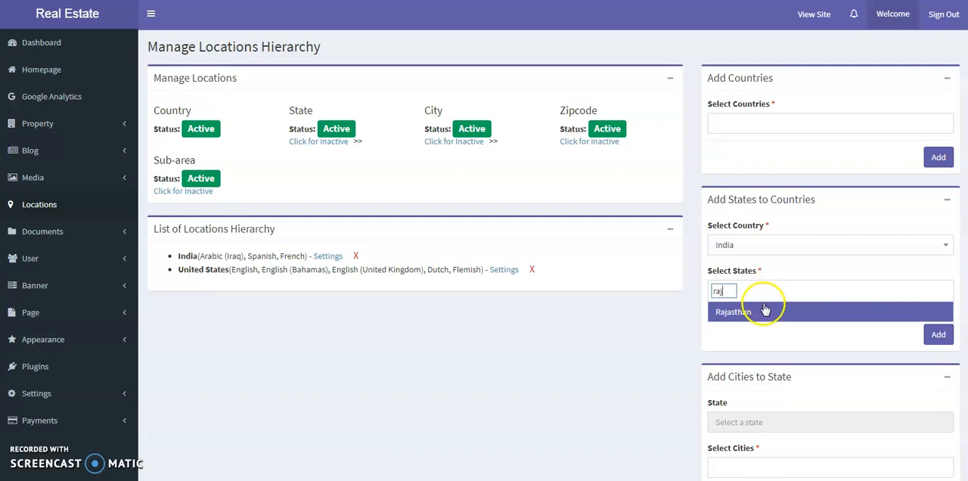
pyautogui.click(763, 306)
pyautogui.write('del')
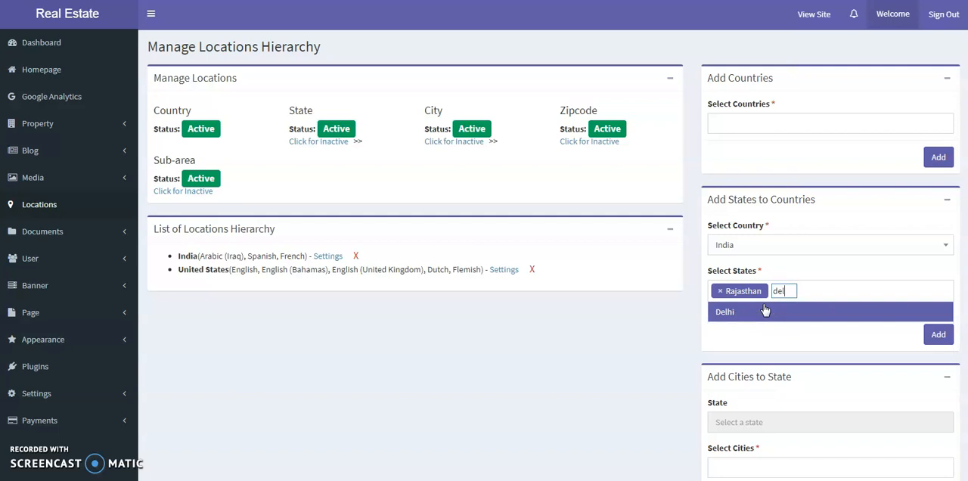
pyautogui.click(764, 309)
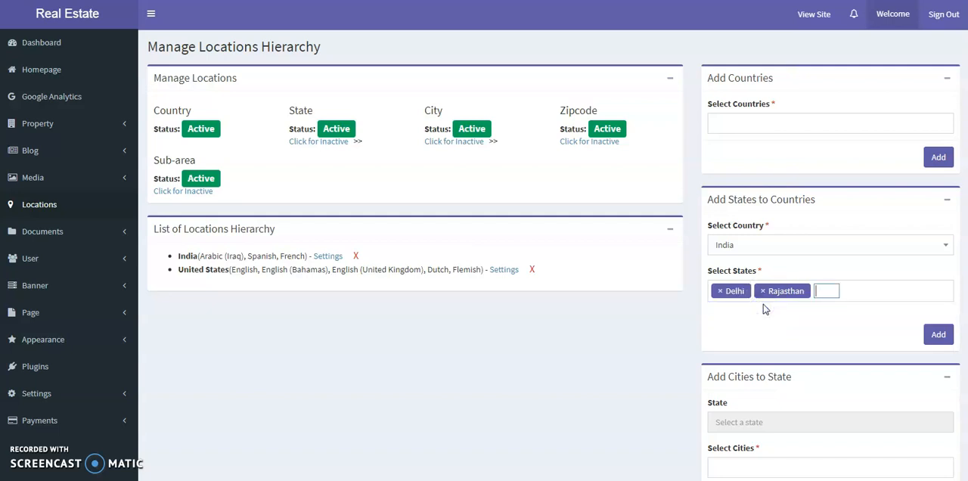
pyautogui.write('punja')
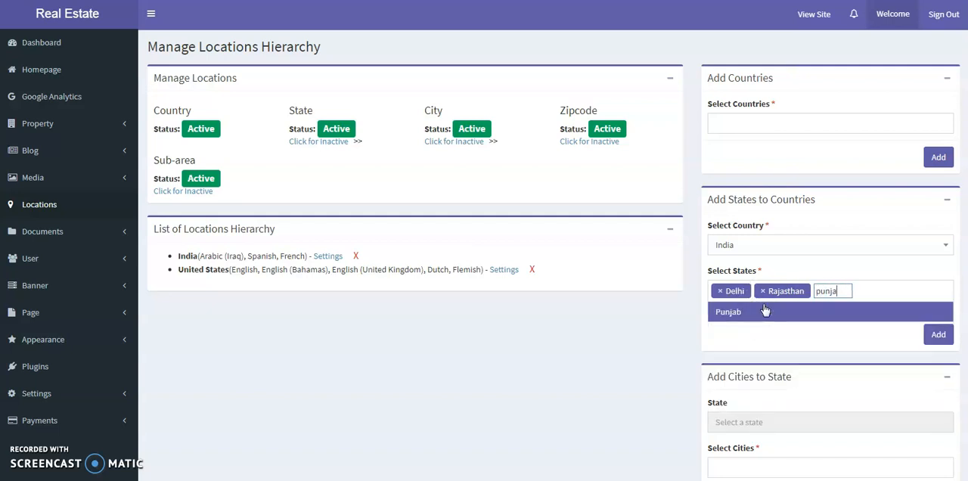
pyautogui.click(764, 310)
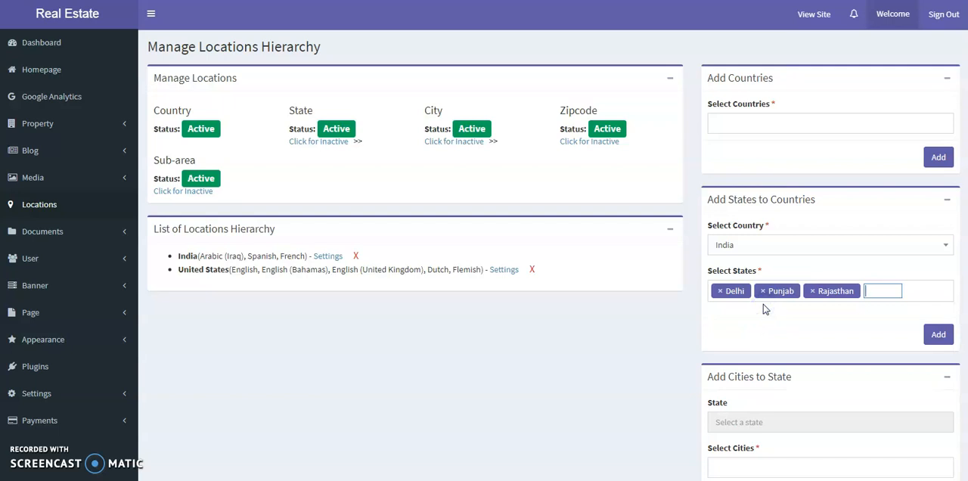
pyautogui.write('mahar')
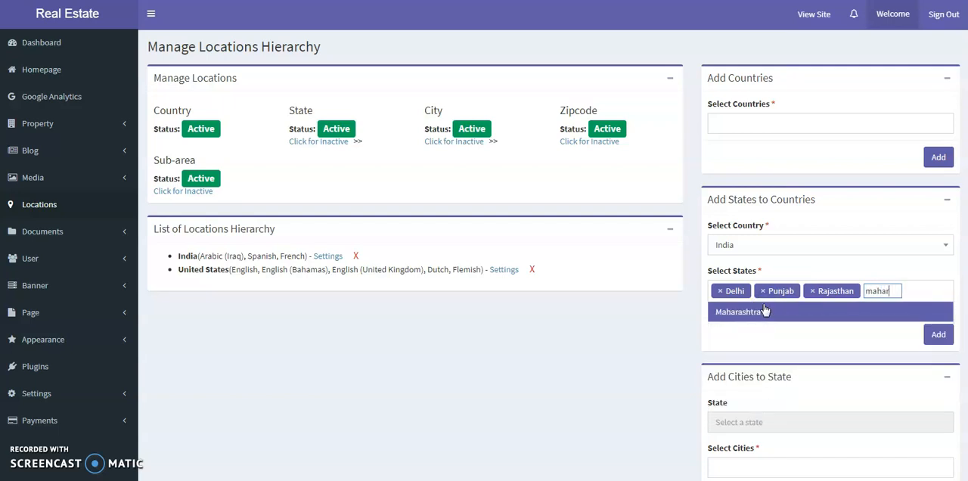
pyautogui.click(765, 310)
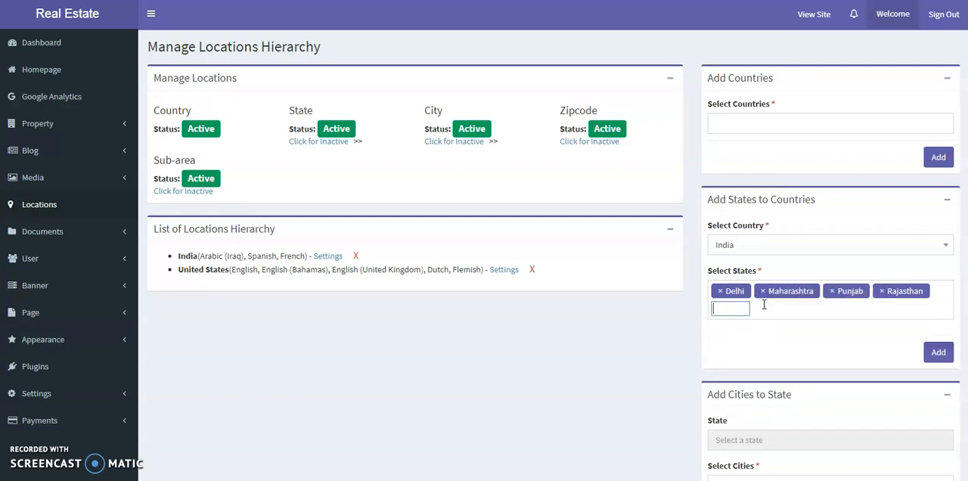
pyautogui.click(938, 351)
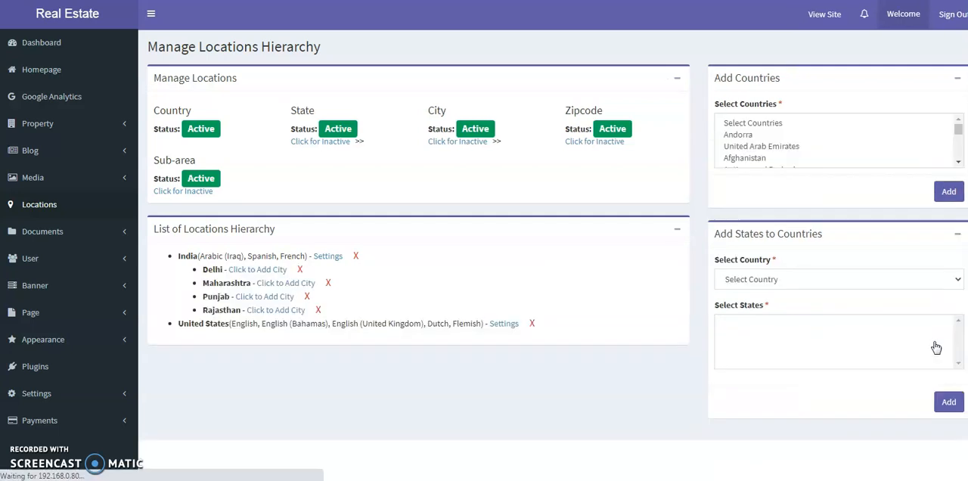
# - Add the states California, Arizona and Colorado to United States
pyautogui.click(810, 244)
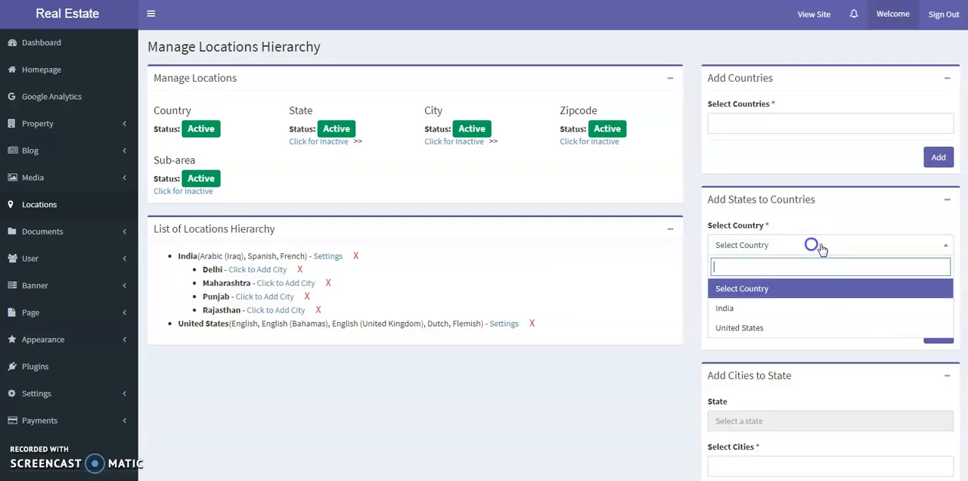
pyautogui.click(762, 326)
pyautogui.click(771, 289)
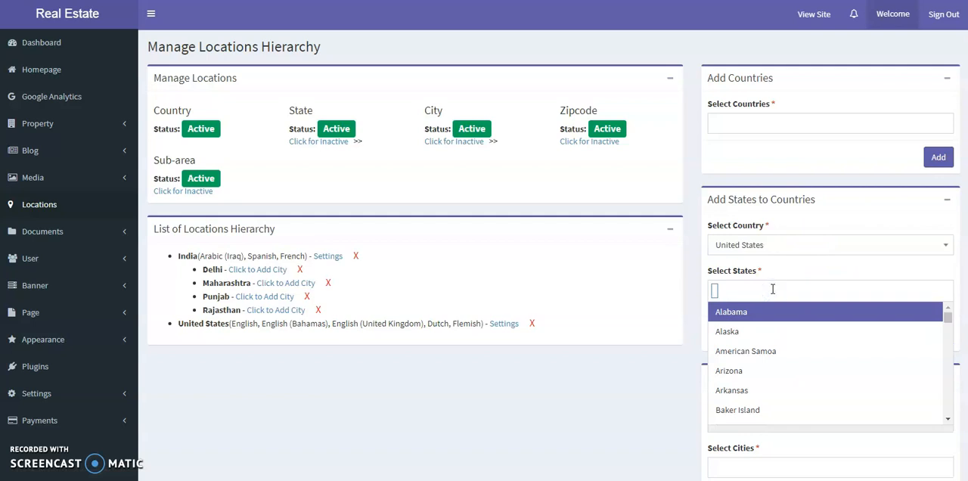
pyautogui.write('cali')
pyautogui.press('Return')
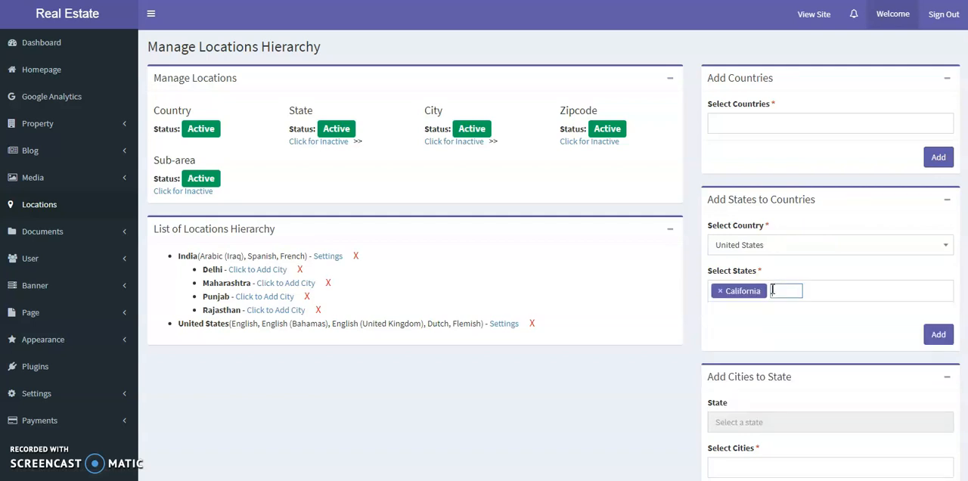
pyautogui.write('ari')
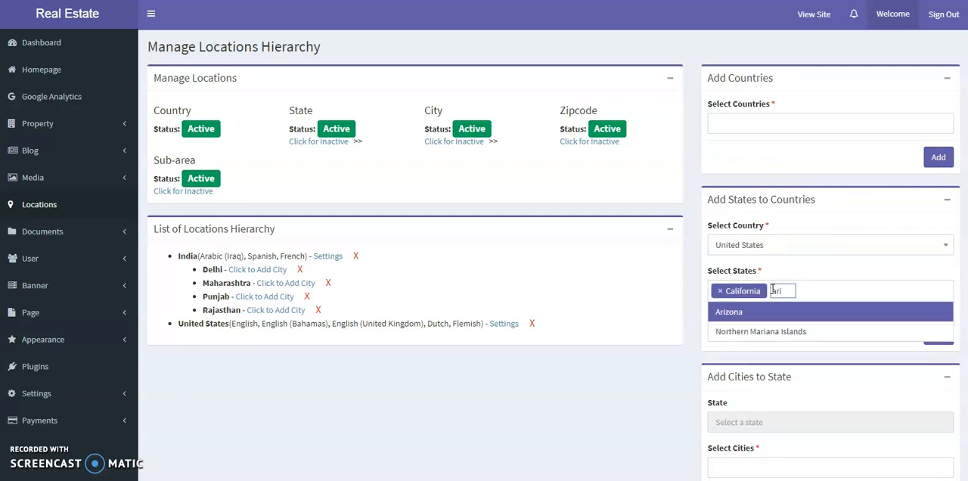
pyautogui.press('Return')
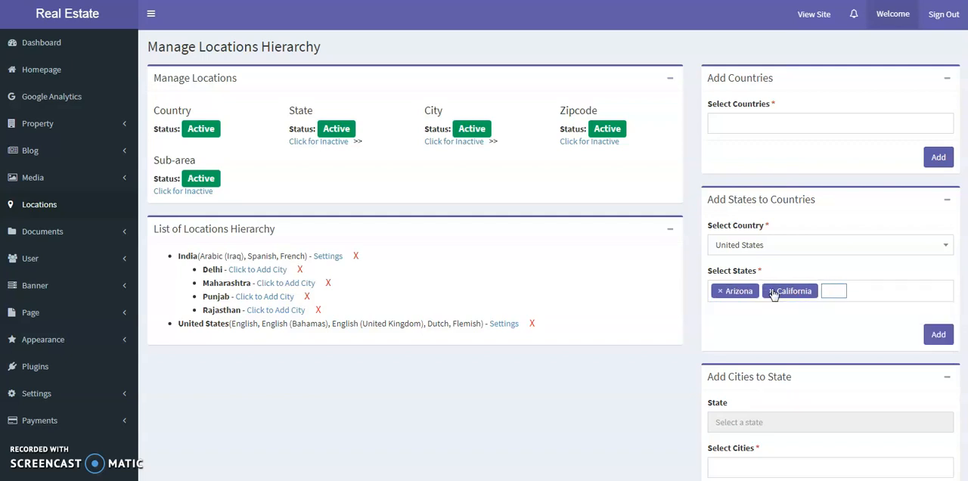
pyautogui.write('colo')
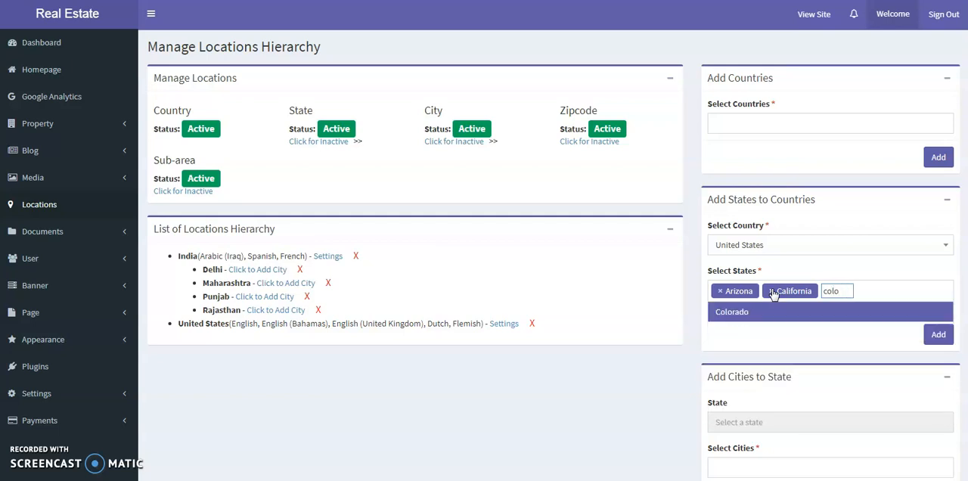
pyautogui.press('Return')
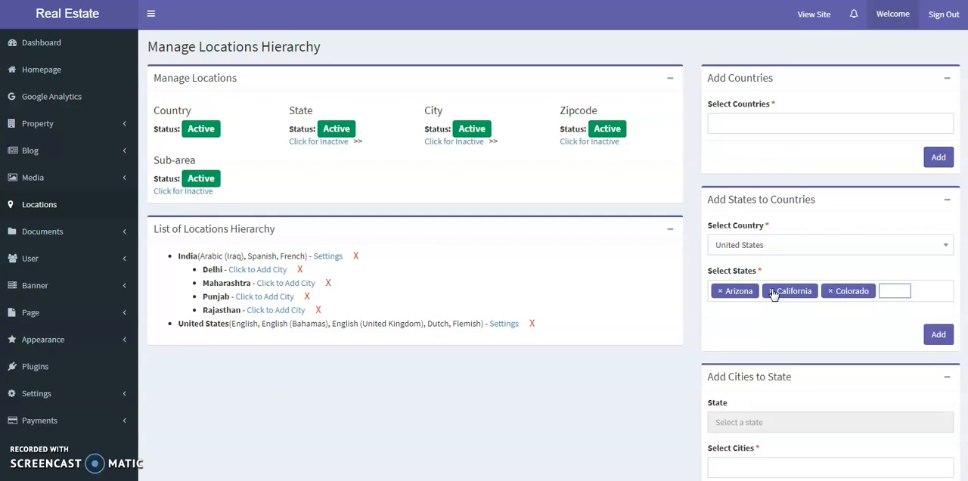
pyautogui.click(936, 335)
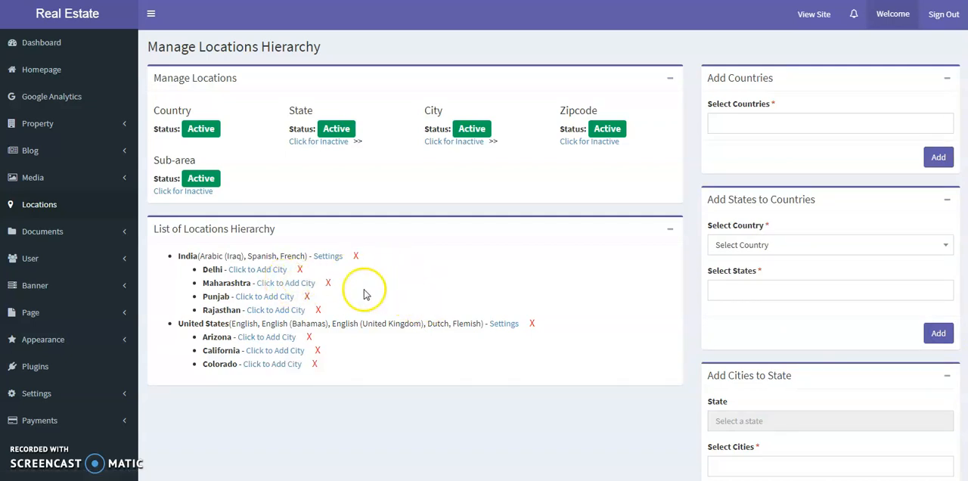
# - Add the cities Bikaner, Jaipur, Jodhpur and Ajmer to the state Rajasthan
pyautogui.click(288, 312)
pyautogui.scroll(-2, 607, 337)
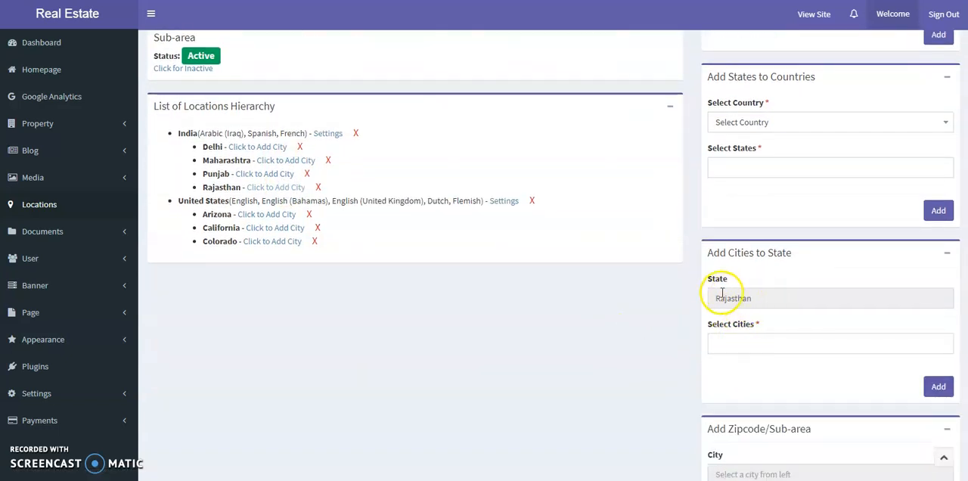
pyautogui.click(742, 343)
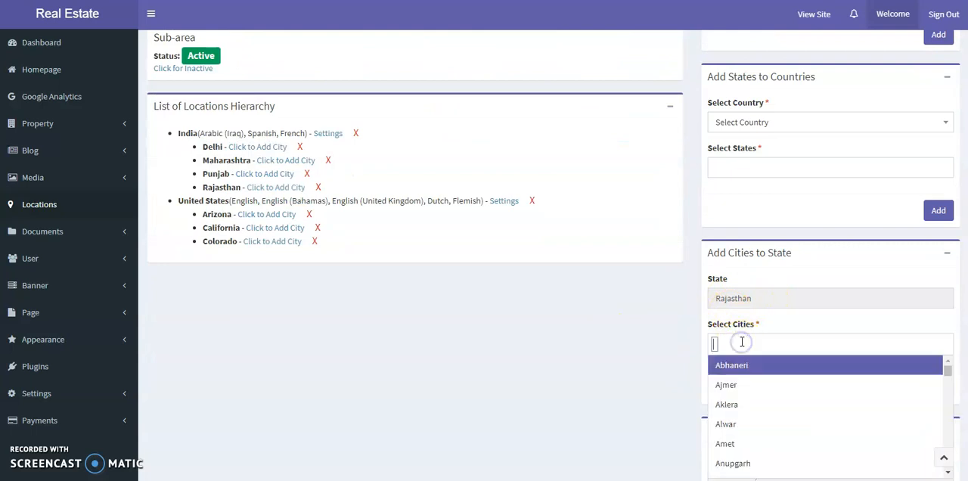
pyautogui.write('bik')
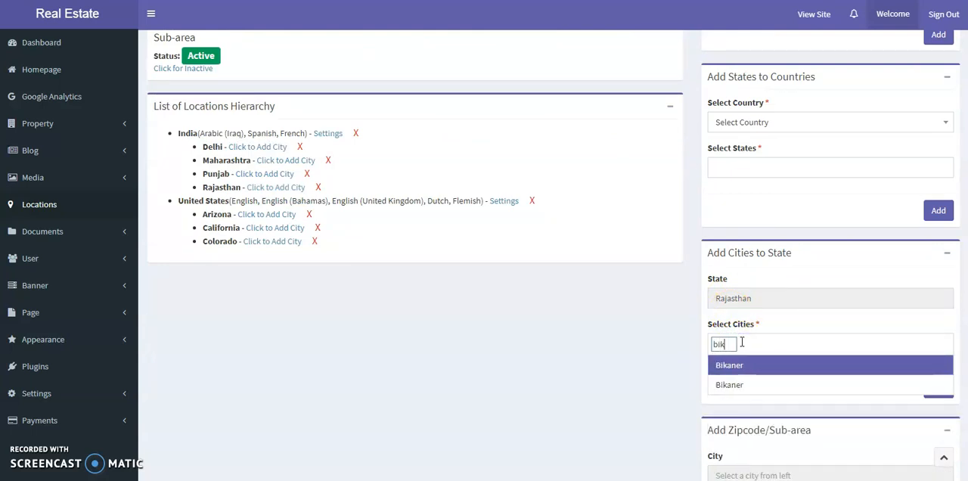
pyautogui.press('Return')
pyautogui.write('jai')
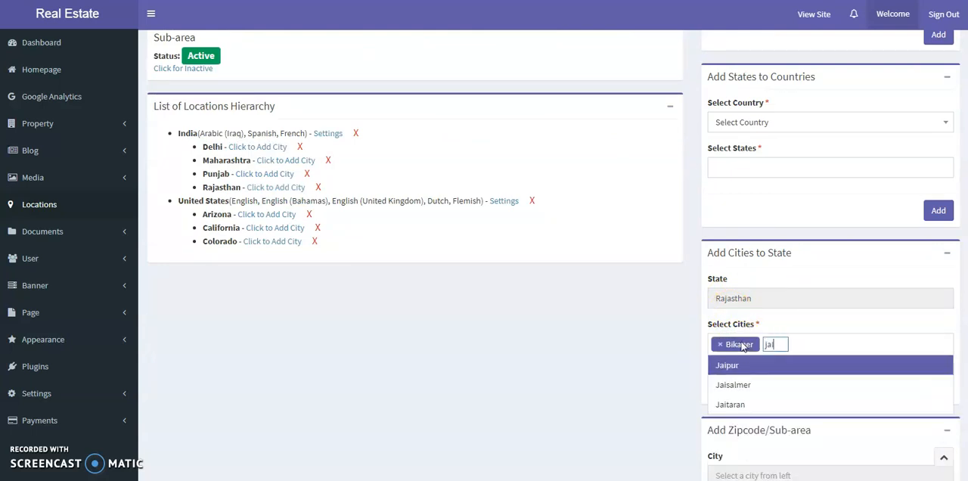
pyautogui.press('Return')
pyautogui.write('jog')
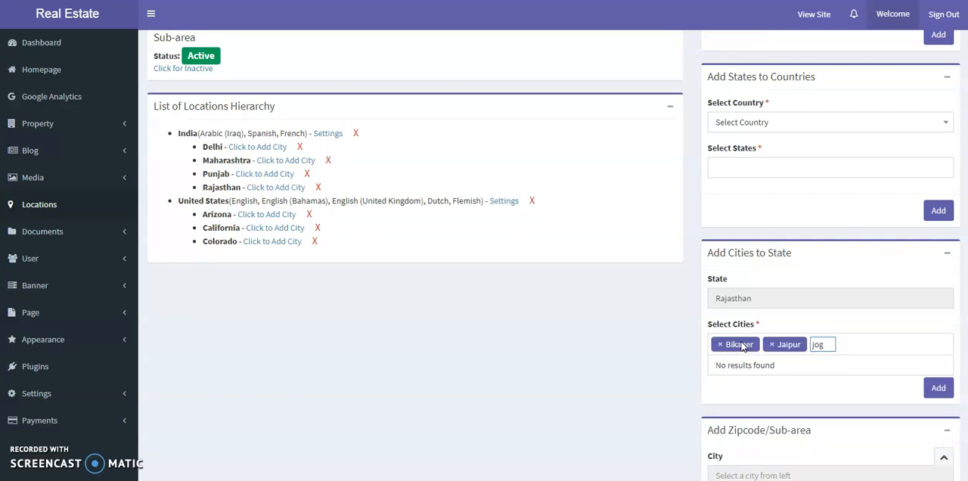
pyautogui.press('BackSpace')
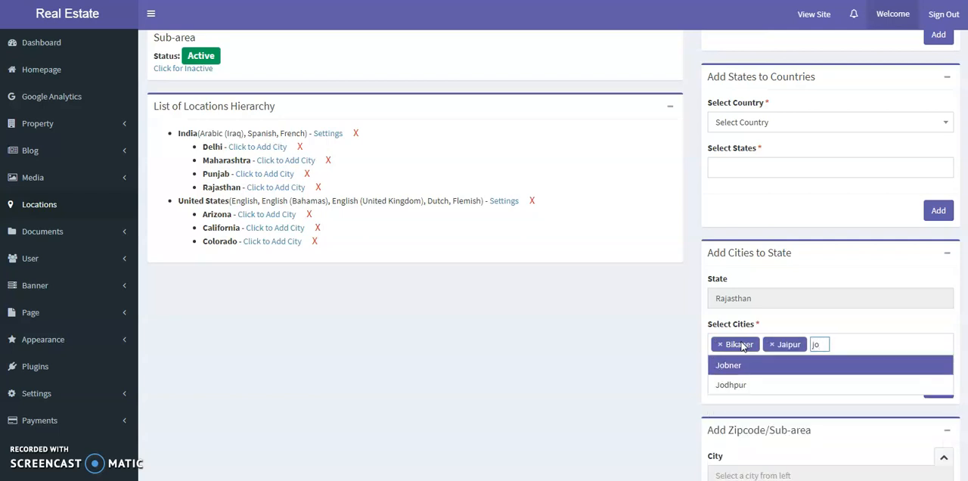
pyautogui.press('Down')
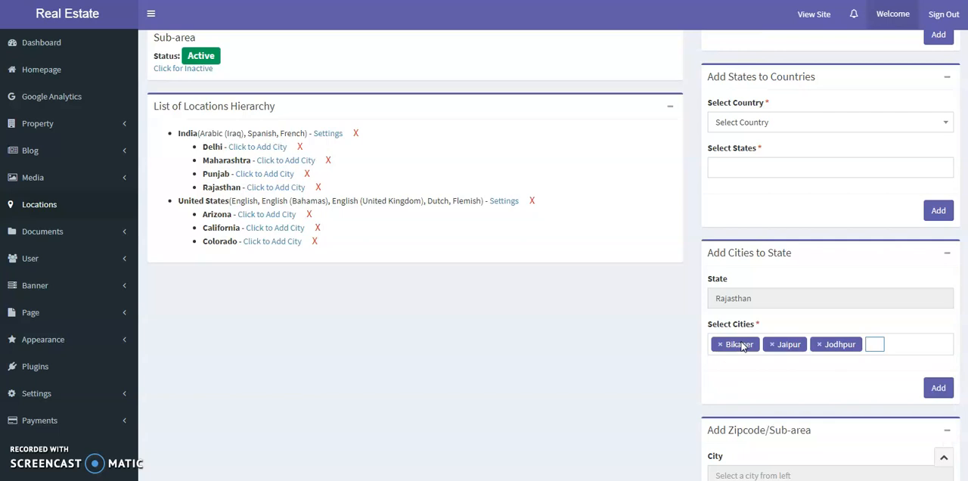
pyautogui.write('ajm')
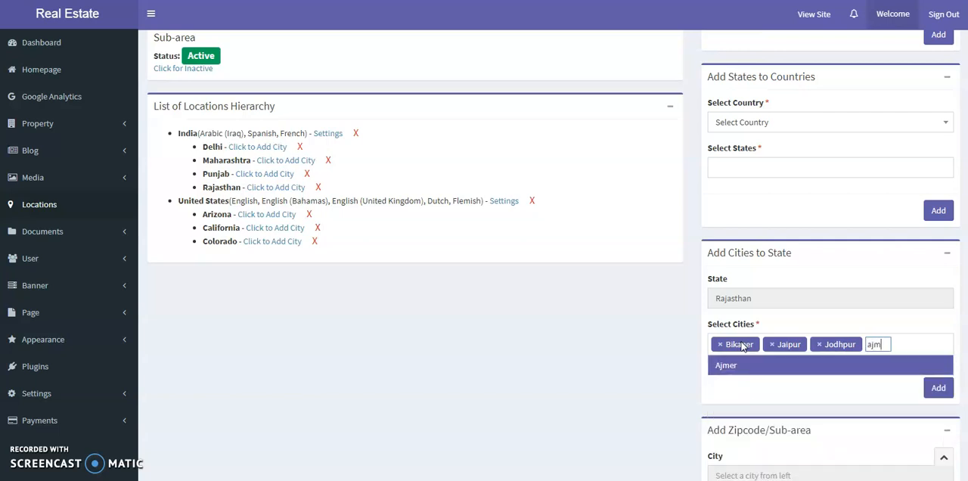
pyautogui.press('Return')
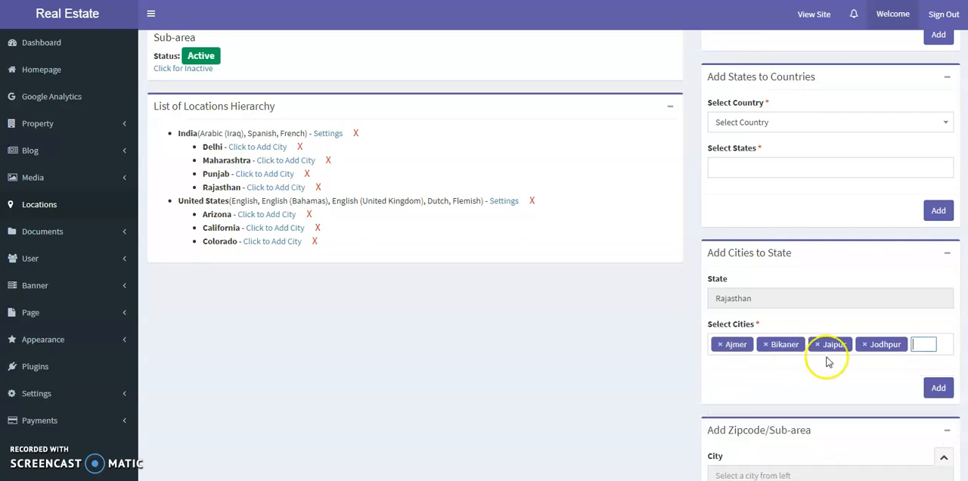
pyautogui.click(938, 387)
# - Add the cities Amritsar and Ludhiana to the state Punjab
pyautogui.scroll(-2, 459, 347)
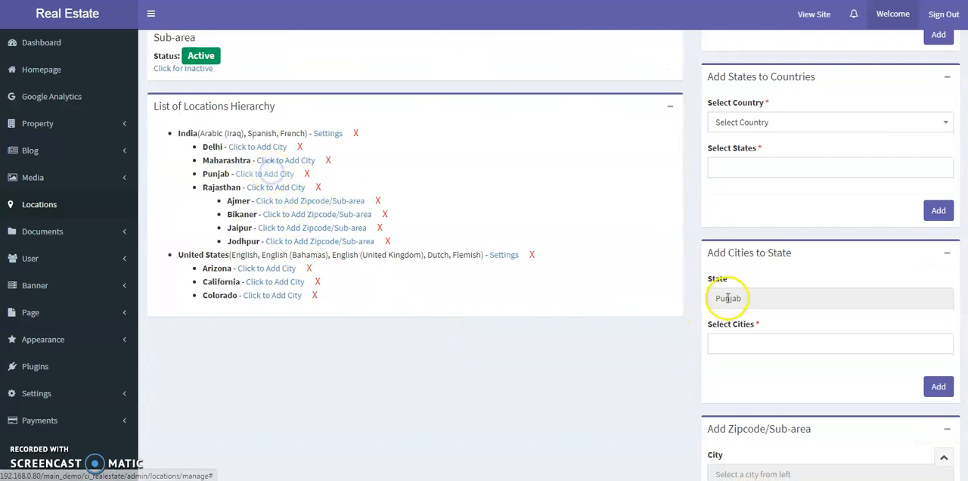
pyautogui.click(756, 343)
pyautogui.write('amrit')
pyautogui.press('Return')
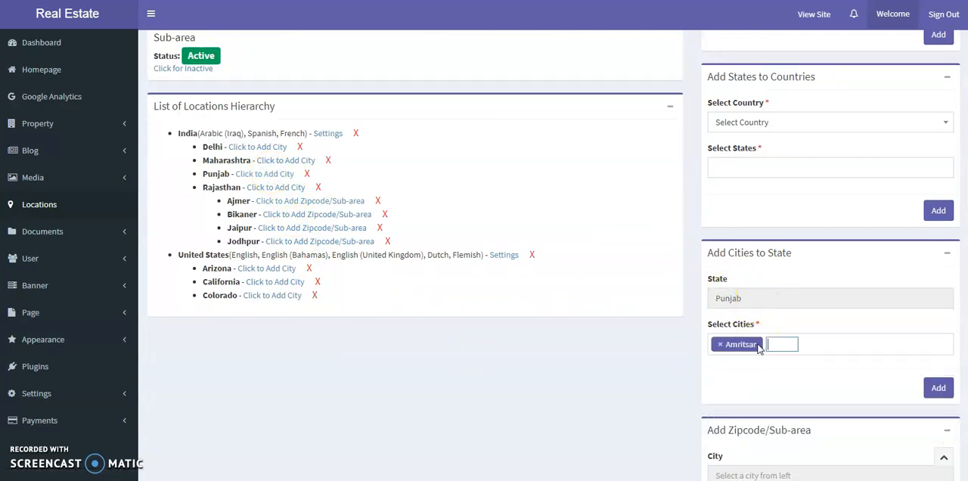
pyautogui.write('lud')
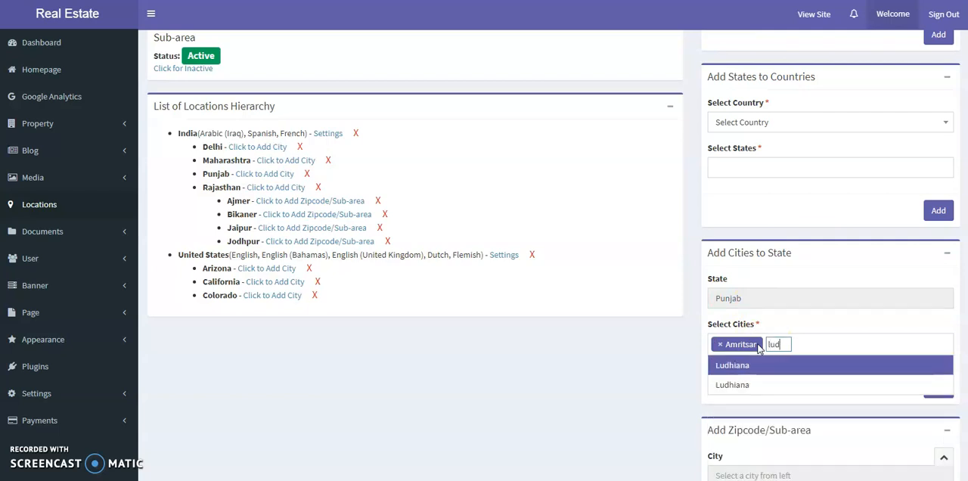
pyautogui.press('Return')
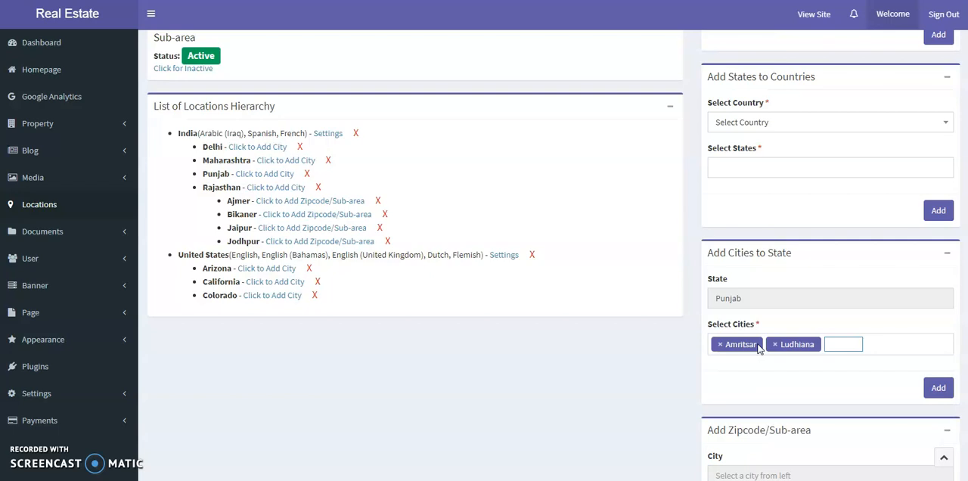
pyautogui.click(938, 387)
# - Add the city Phoenix to the state Arizona under United States
pyautogui.scroll(-2, 395, 272)
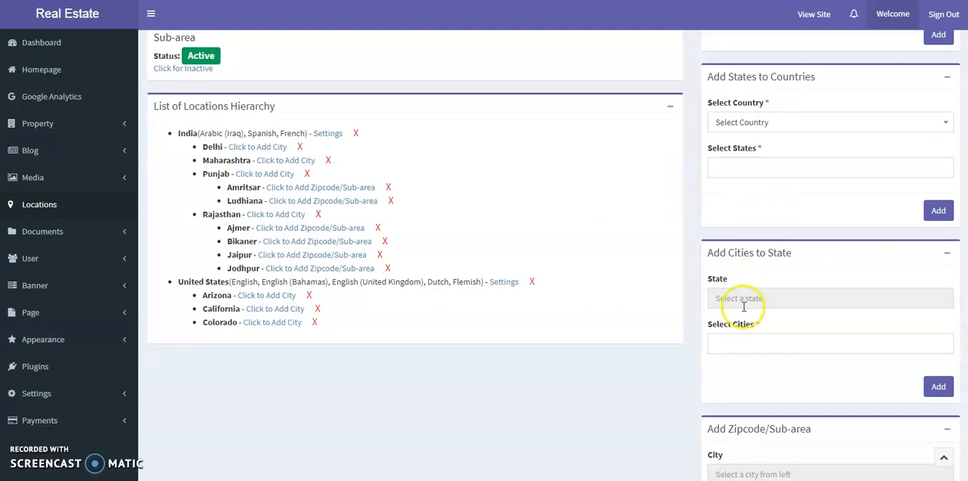
pyautogui.click(279, 293)
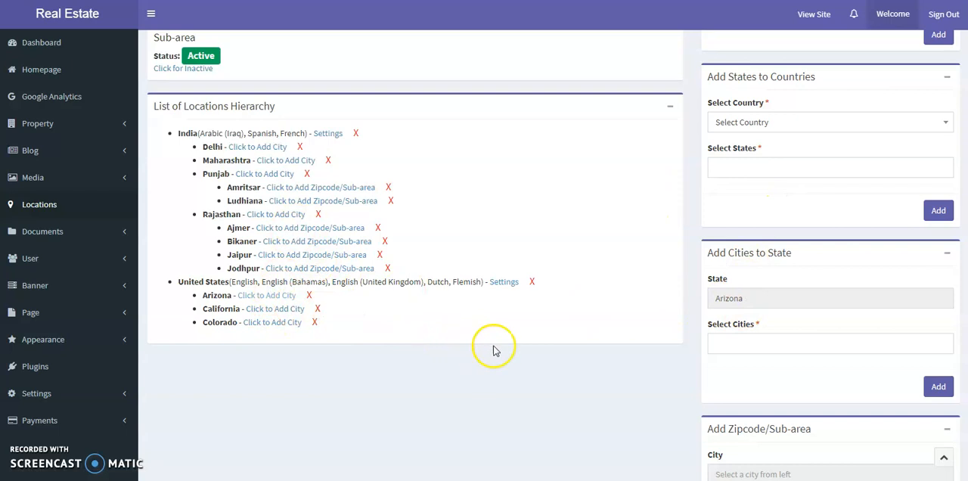
pyautogui.click(724, 342)
pyautogui.write('ph')
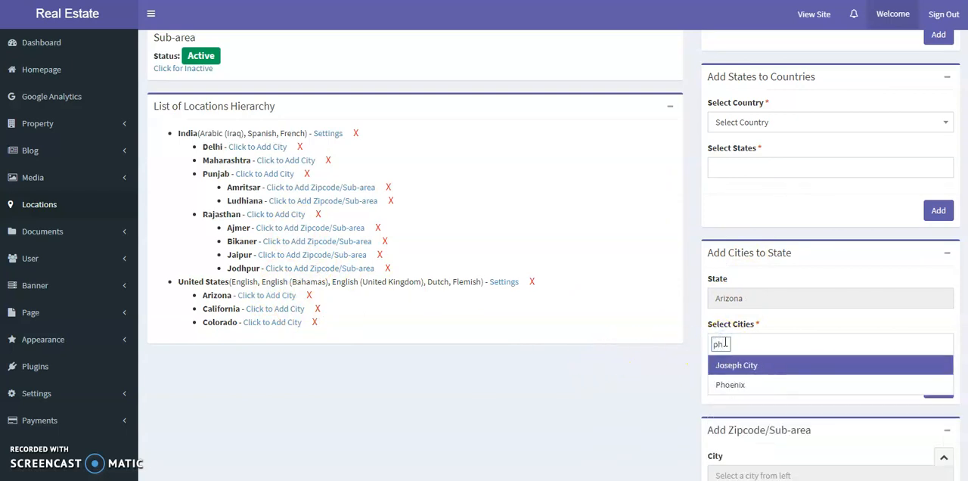
pyautogui.press('Down')
pyautogui.press('Return')
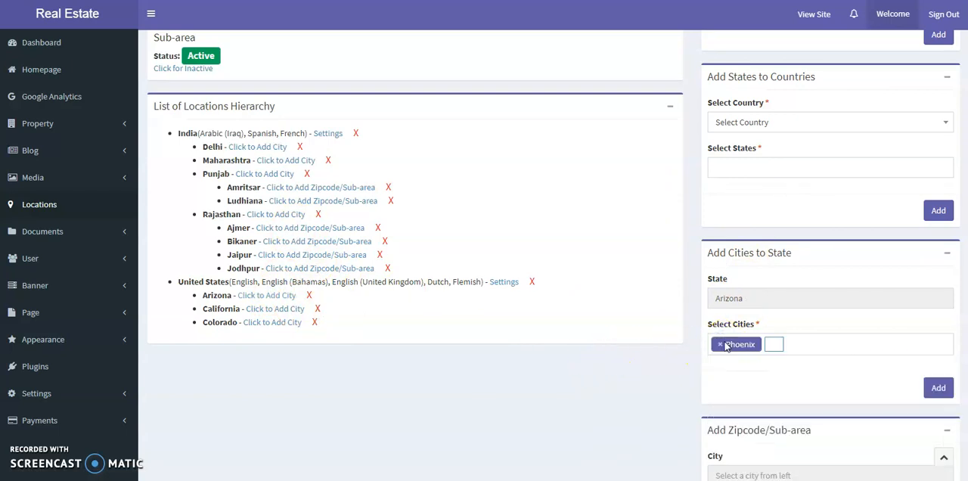
pyautogui.click(937, 387)
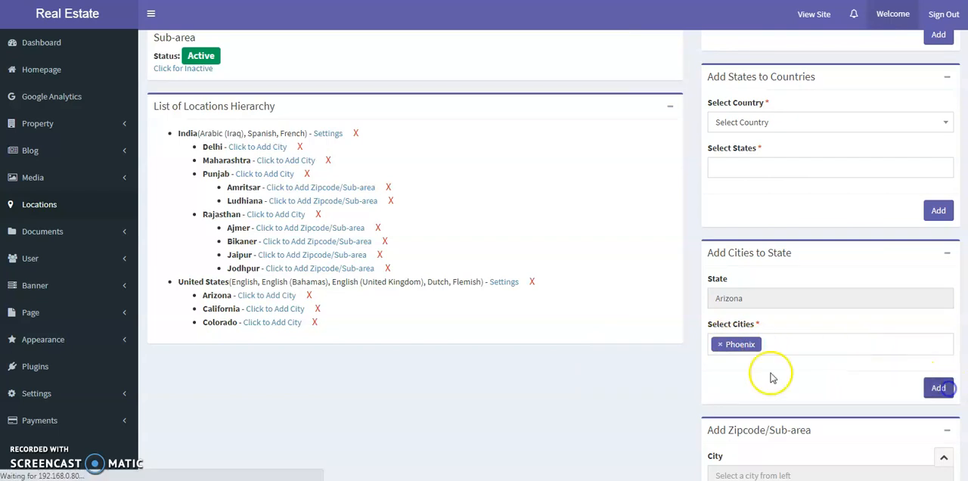
# - Add the city Los Angeles to the state California under United States
pyautogui.scroll(-2, 582, 356)
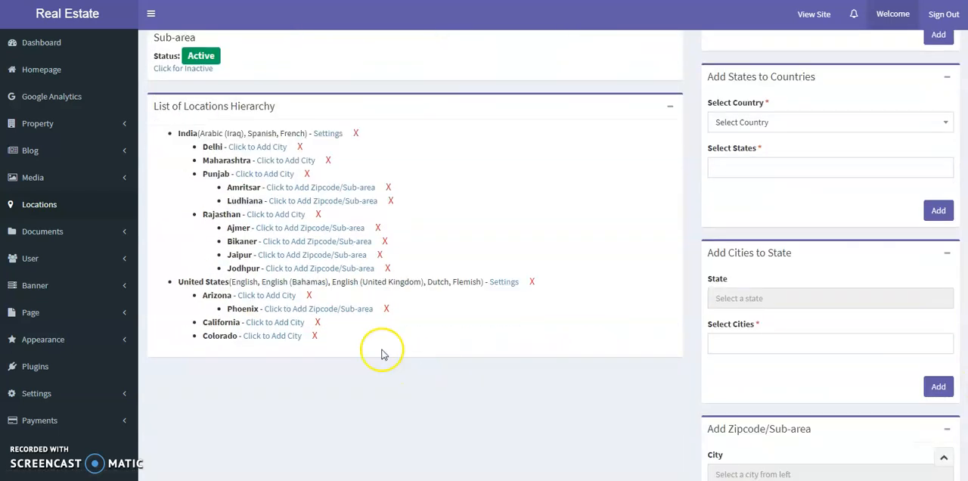
pyautogui.click(281, 322)
pyautogui.click(723, 344)
pyautogui.write('los')
pyautogui.press('Down')
pyautogui.press('Down')
pyautogui.press('Down')
pyautogui.press('Down')
pyautogui.press('Down')
pyautogui.press('Down')
pyautogui.press('Down')
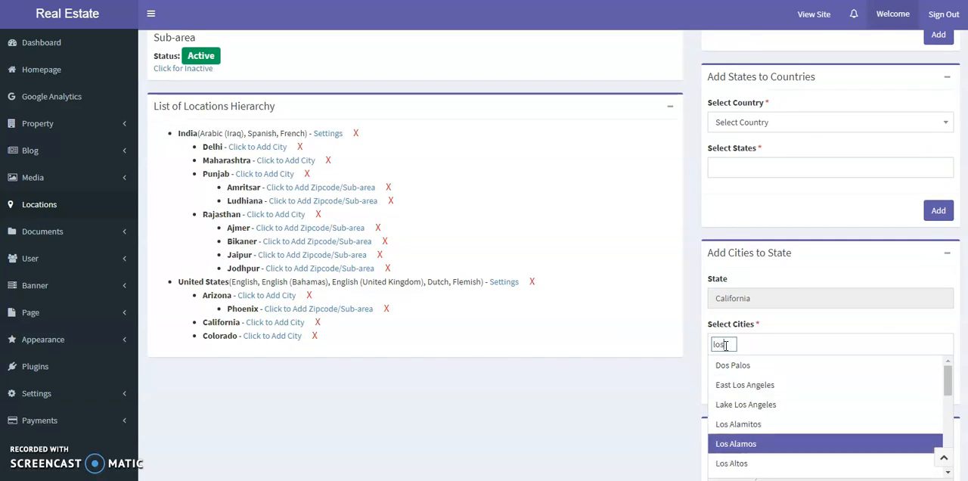
pyautogui.press('Down')
pyautogui.press('Up')
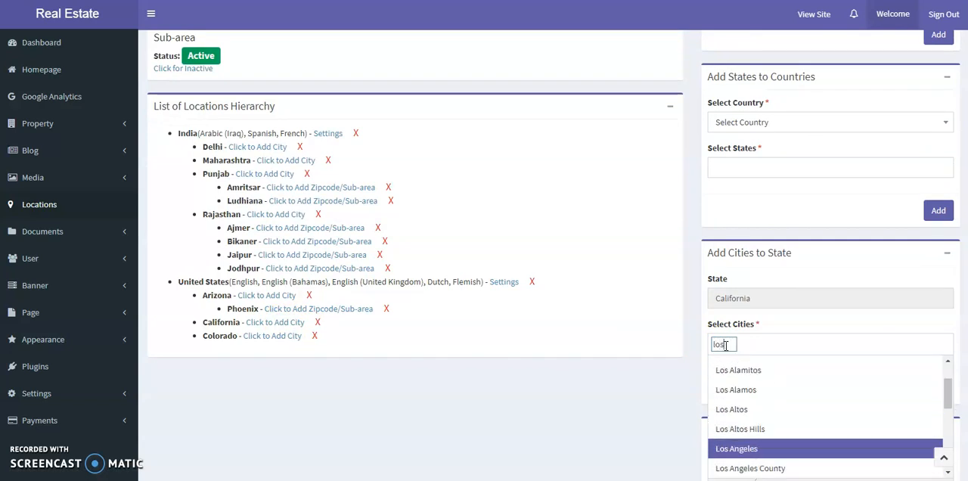
pyautogui.press('Return')
pyautogui.click(863, 330)
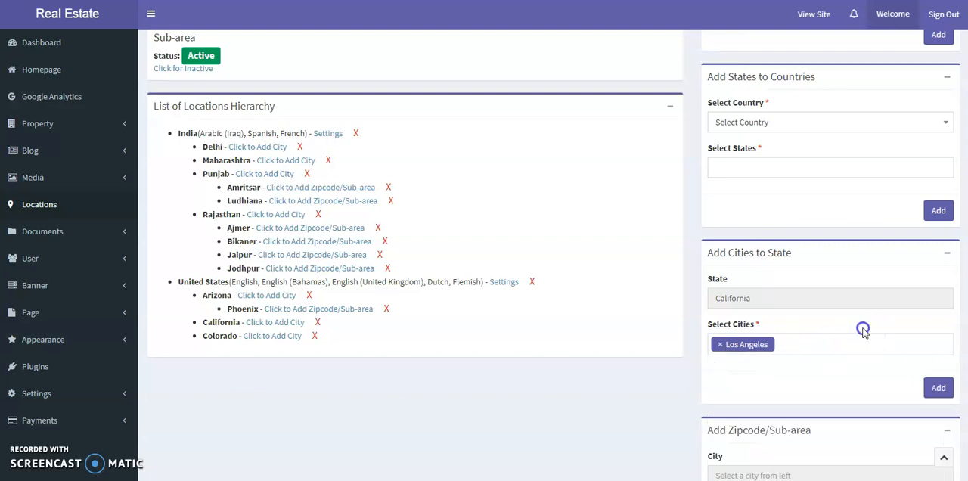
pyautogui.click(936, 387)
# - Add the city Denver to the state Colorado under United States
pyautogui.scroll(-3, 827, 335)
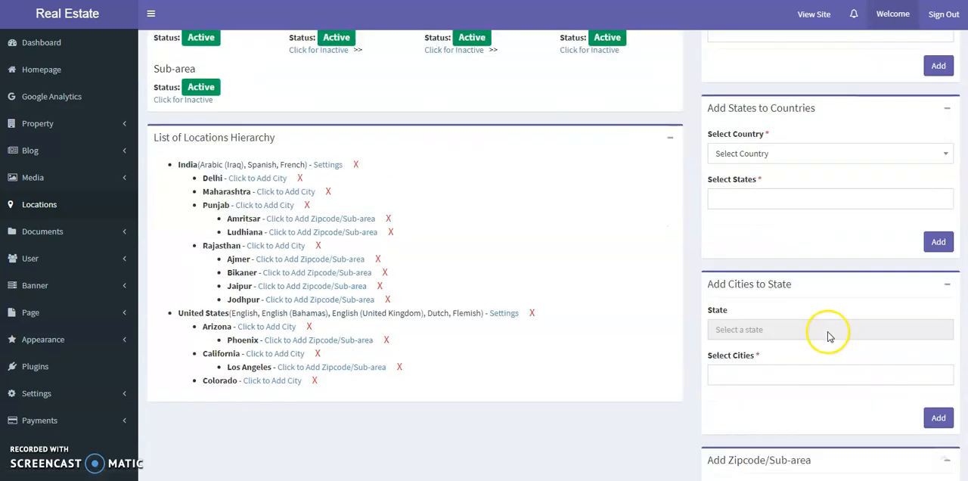
pyautogui.click(282, 227)
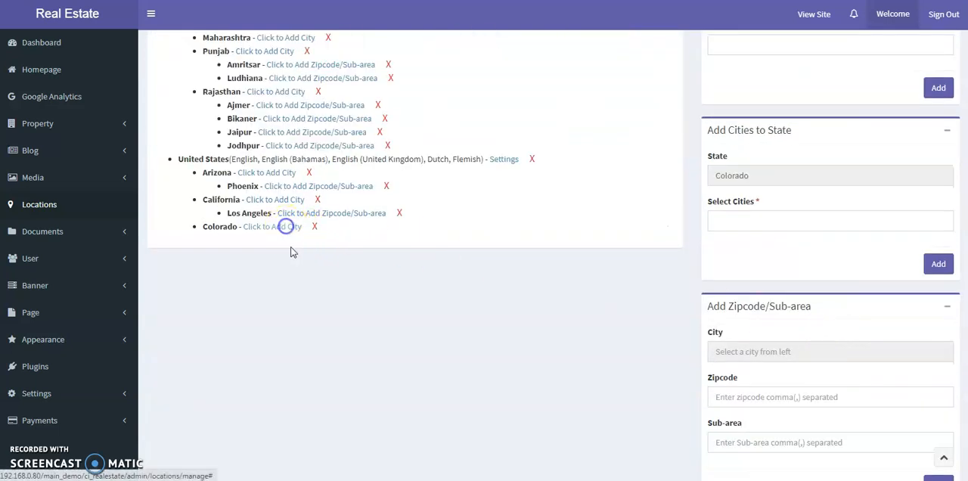
pyautogui.click(765, 220)
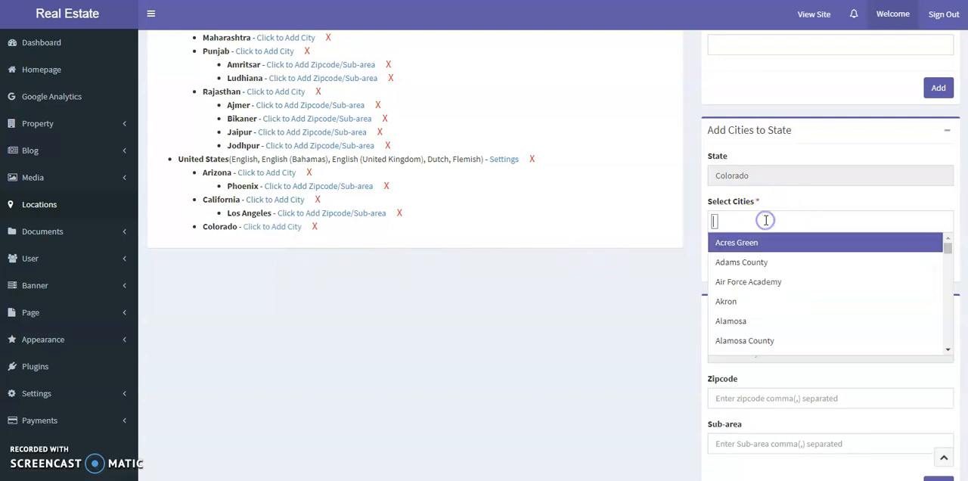
pyautogui.write('den')
pyautogui.press('Return')
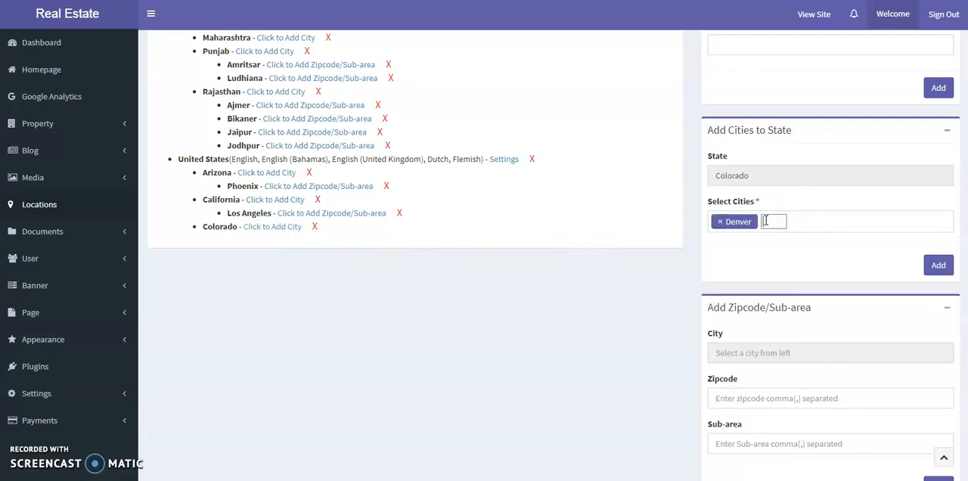
pyautogui.click(937, 265)
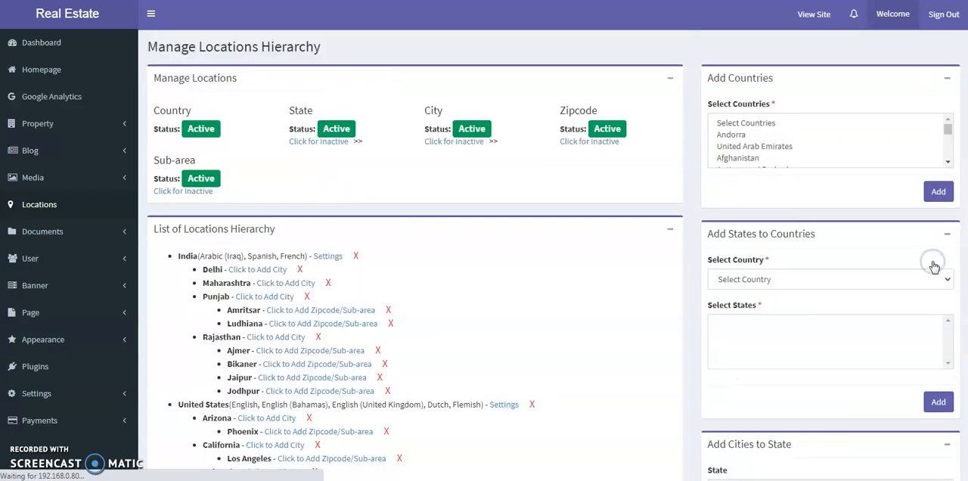
pyautogui.scroll(-2, 595, 238)
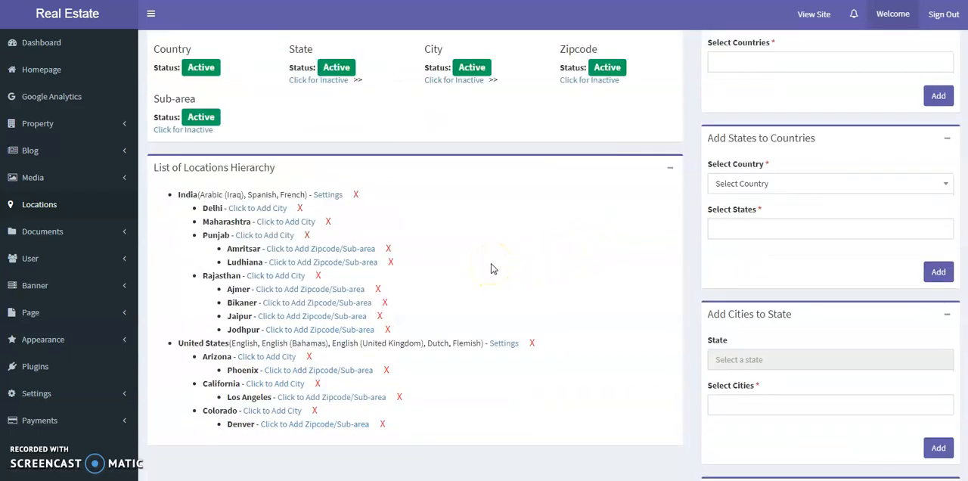
# - Enter the zipcodes 334001, 334002, 334003 and 334004 for the city Bikaner in Rajasthan
pyautogui.click(334, 304)
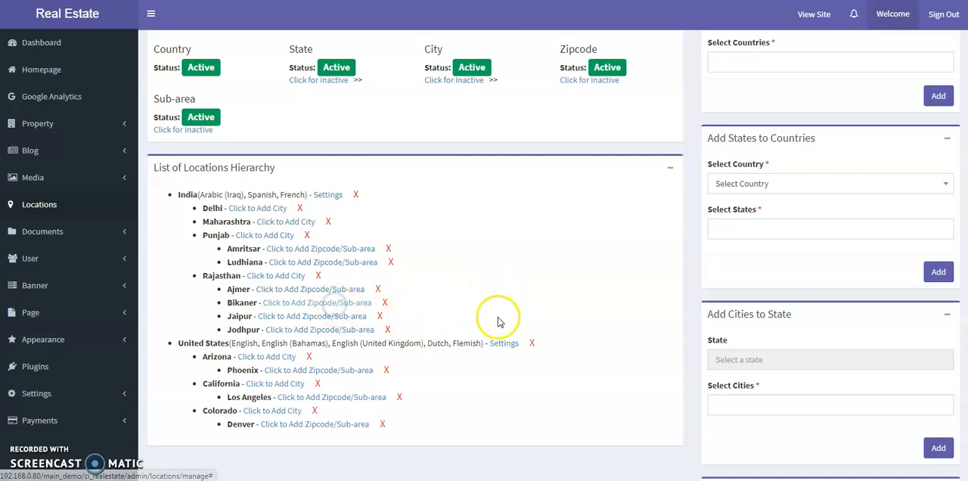
pyautogui.click(946, 130)
pyautogui.click(746, 325)
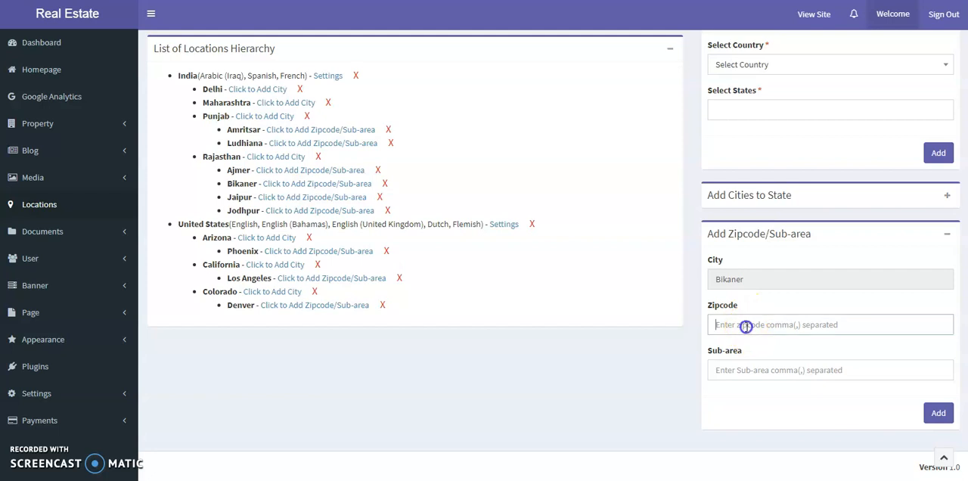
pyautogui.write('334001')
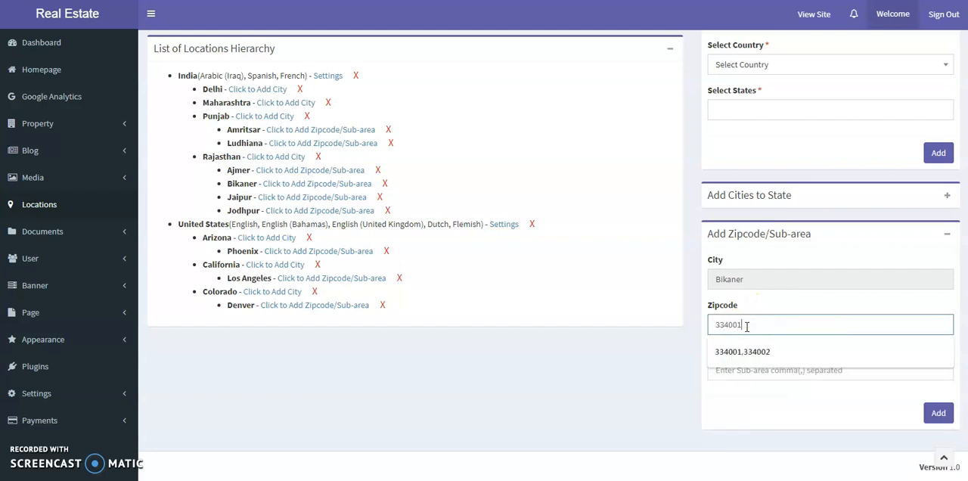
pyautogui.write(',334002,334003,334004')
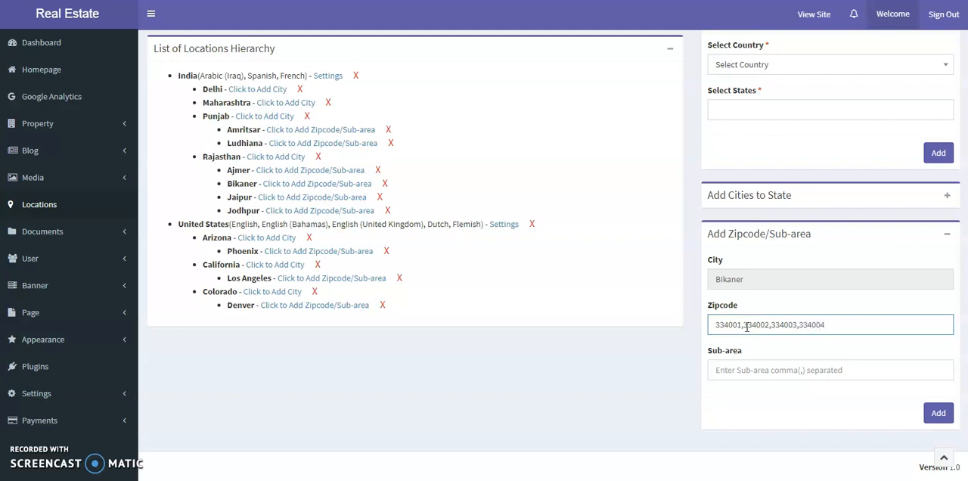
pyautogui.press('Tab')
# - Enter the sub-areas Lalgarh and Gnagashahar for Bikaner and add them to the hierarchy together with the zipcodes
pyautogui.write('L')
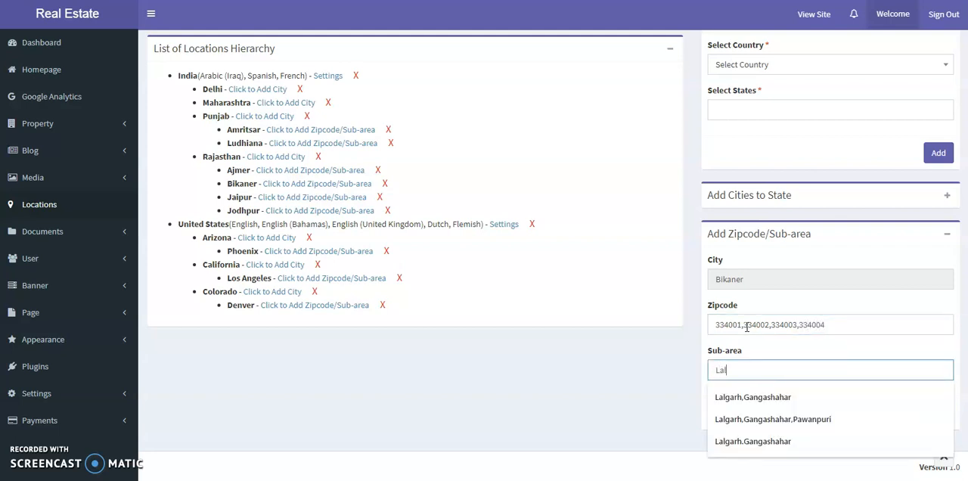
pyautogui.write('algarh,Gnagashahar')
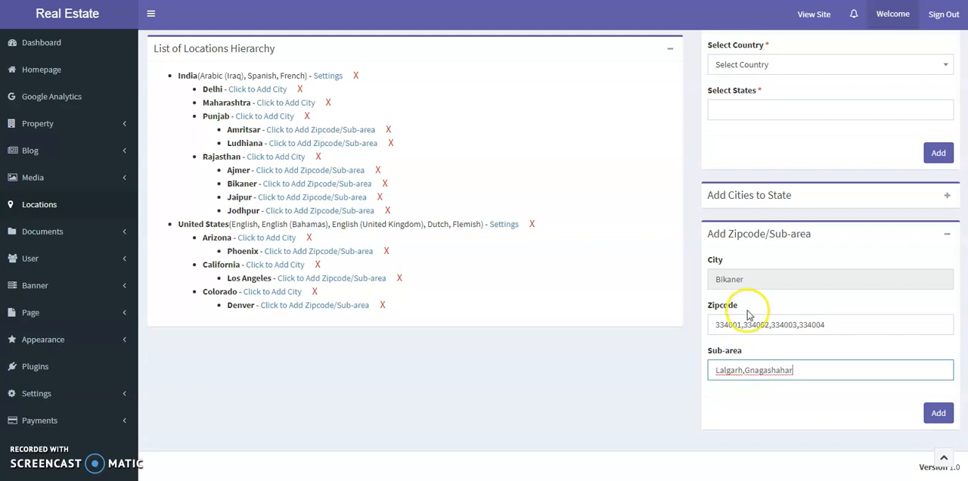
pyautogui.click(935, 410)
pyautogui.scroll(-3, 598, 335)
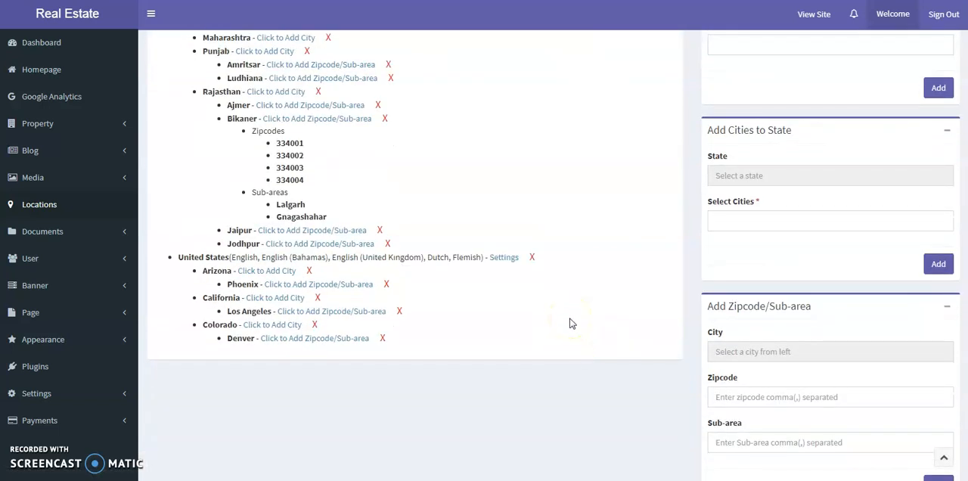
# - Open a new property form and examine its language versions and the state and city options of the English version
pyautogui.scroll(3, 410, 220)
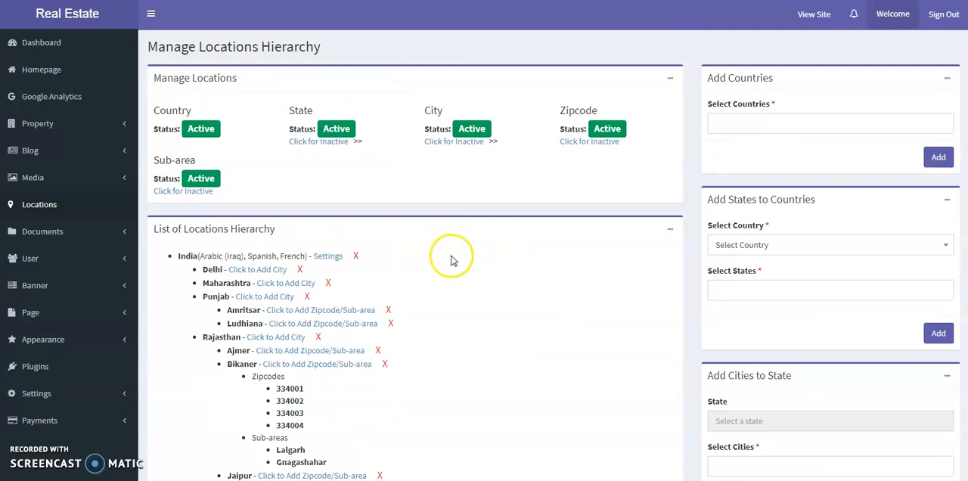
pyautogui.click(67, 125)
pyautogui.click(45, 164)
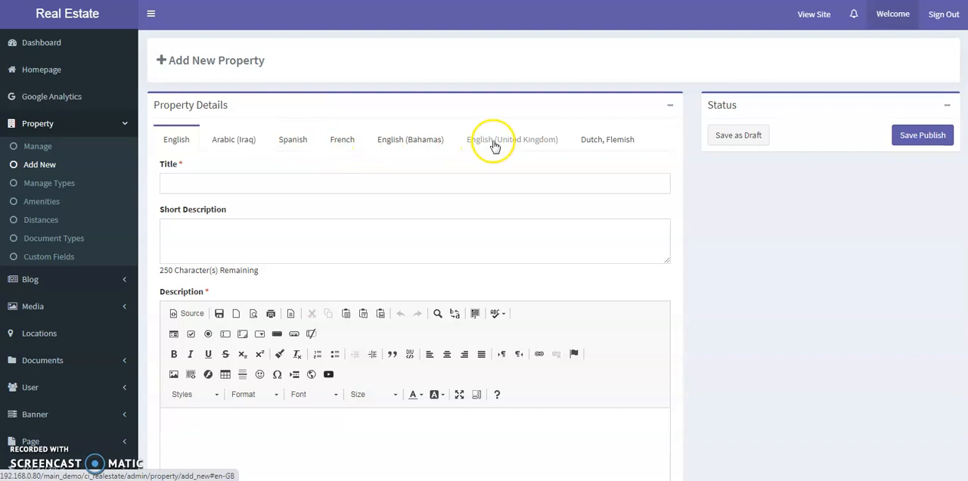
pyautogui.scroll(-2, 471, 172)
pyautogui.scroll(2, 404, 189)
pyautogui.scroll(-6, 340, 176)
pyautogui.click(305, 259)
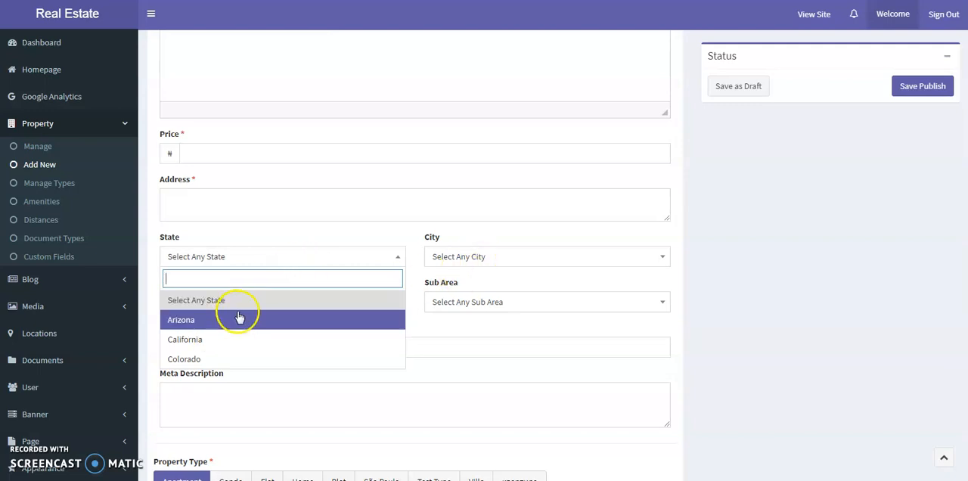
pyautogui.click(472, 257)
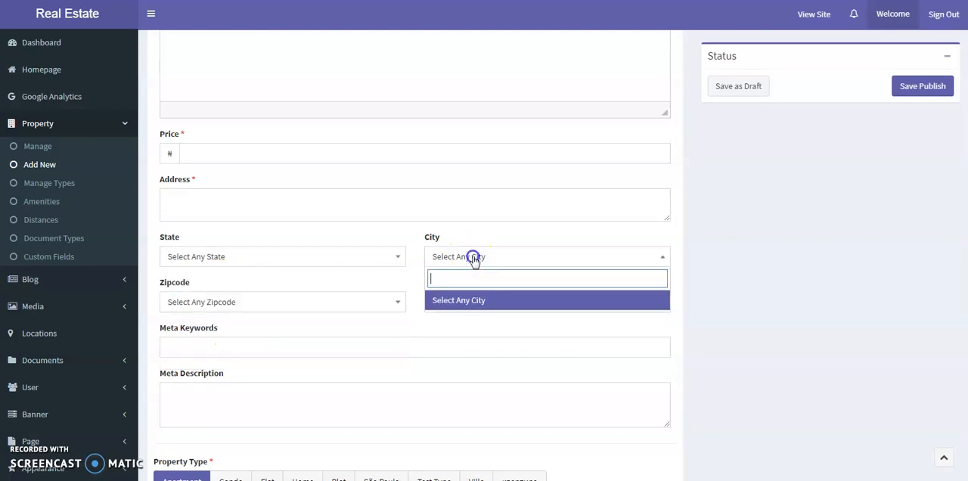
# - Set the English version's state to Arizona and its city to Phoenix
pyautogui.click(328, 257)
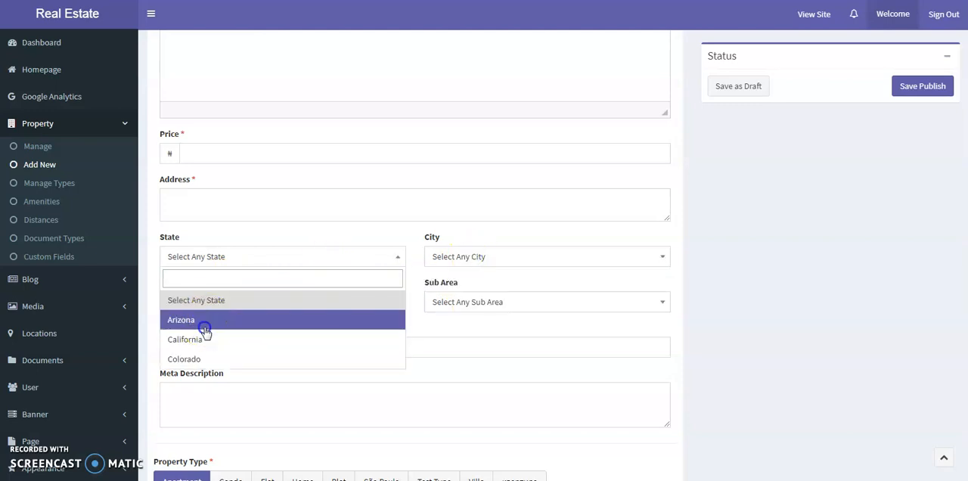
pyautogui.click(204, 325)
pyautogui.click(473, 257)
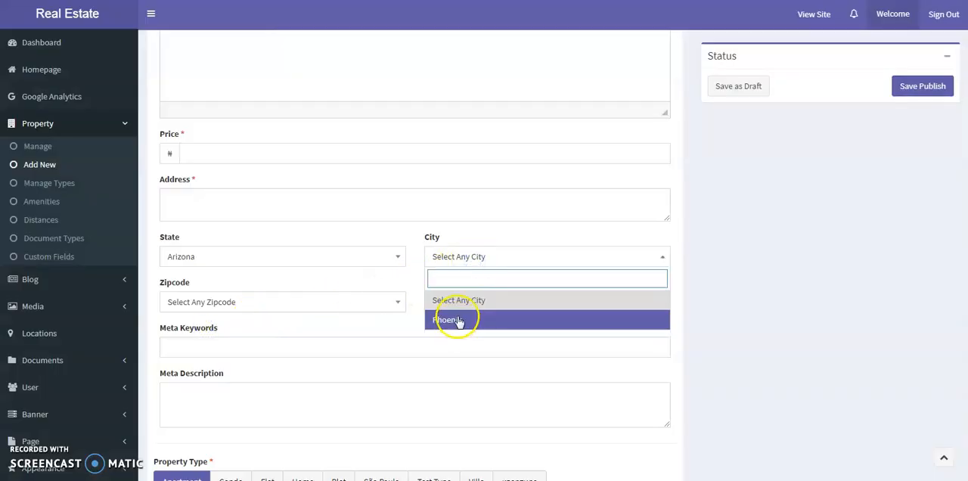
pyautogui.click(459, 319)
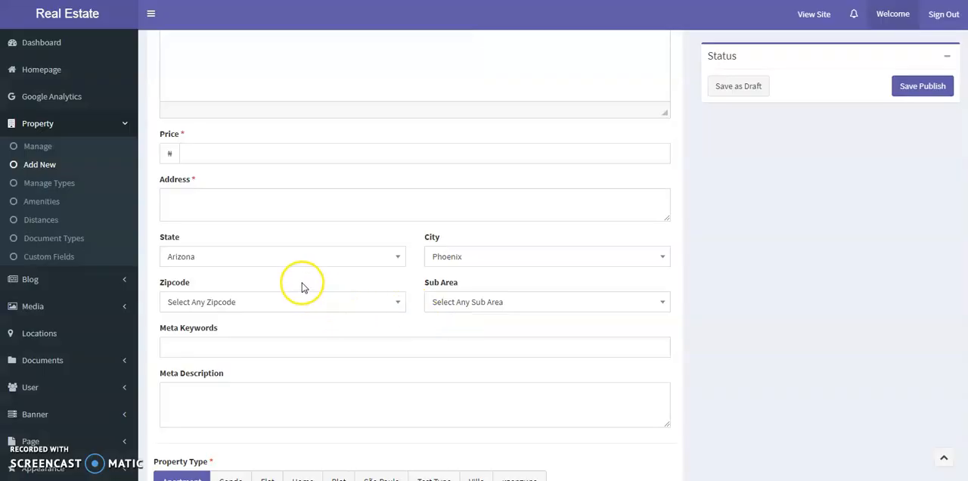
# - Change the English version's state to California and its city to Los Angeles
pyautogui.click(310, 266)
pyautogui.click(226, 337)
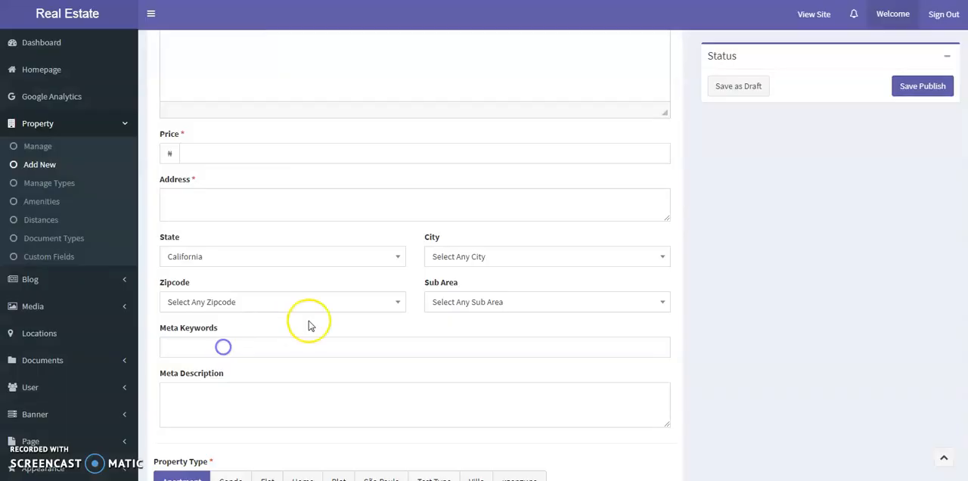
pyautogui.click(487, 265)
pyautogui.click(467, 319)
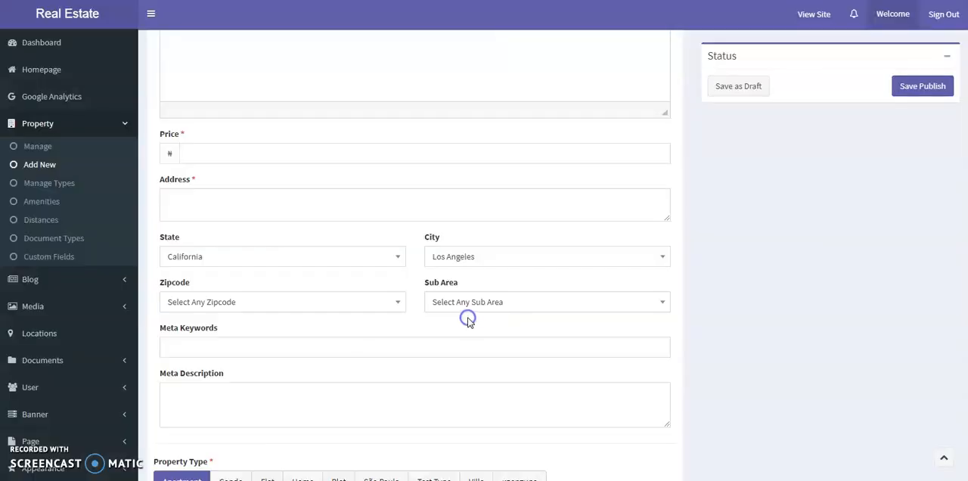
# - Set the state to Maharashtra in the Arabic (Iraq) version and check the available city options
pyautogui.scroll(10, 340, 274)
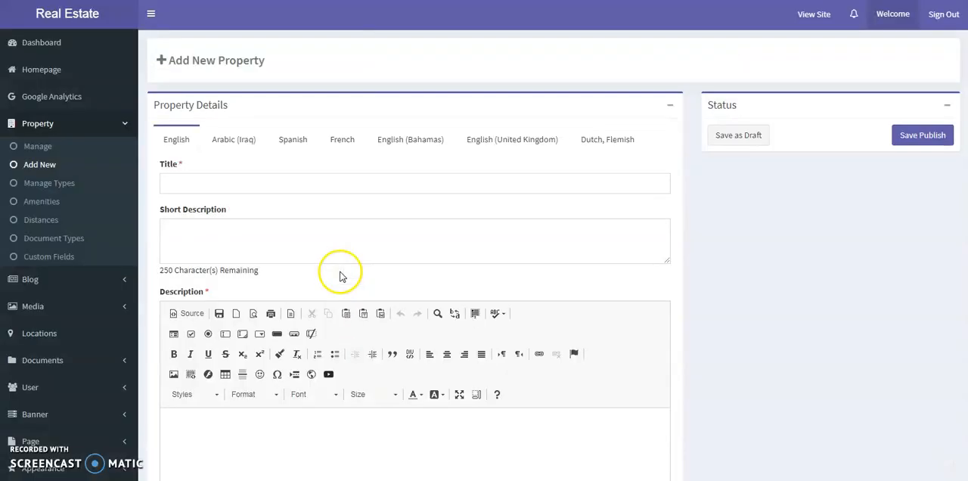
pyautogui.click(236, 143)
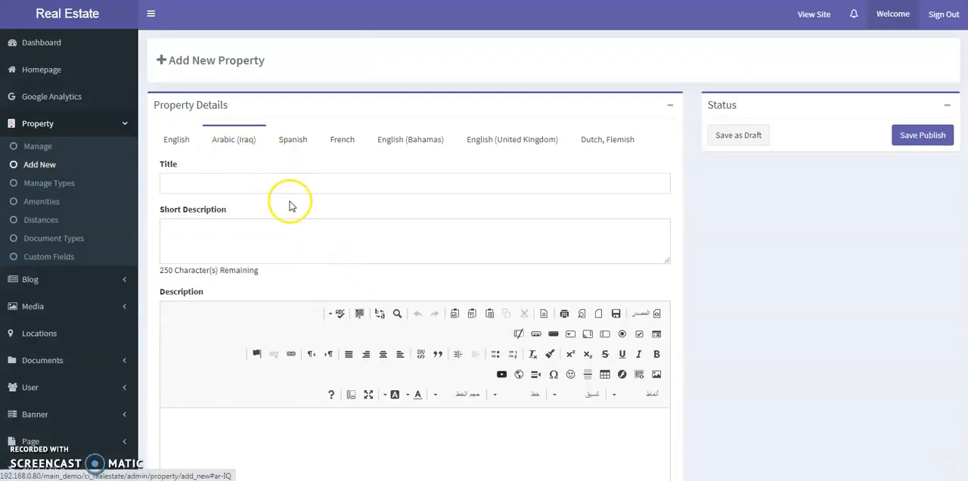
pyautogui.scroll(-5, 290, 206)
pyautogui.click(279, 319)
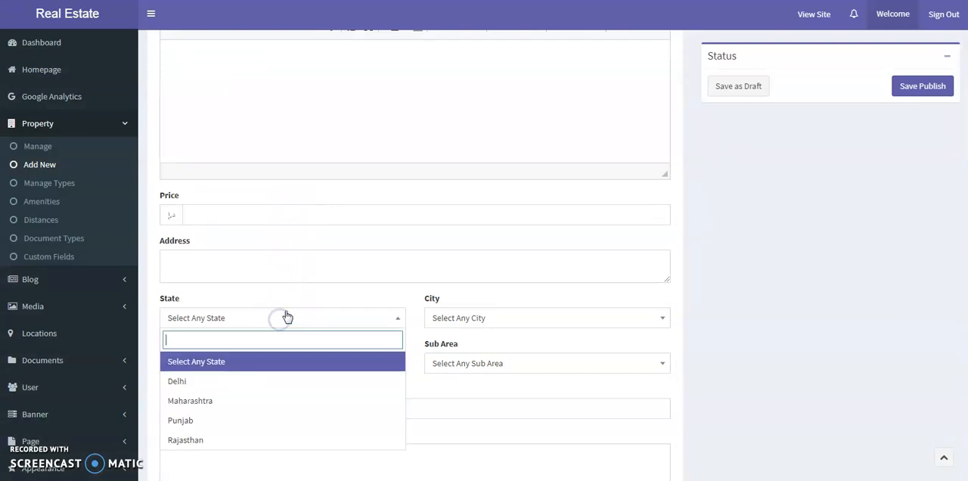
pyautogui.click(203, 401)
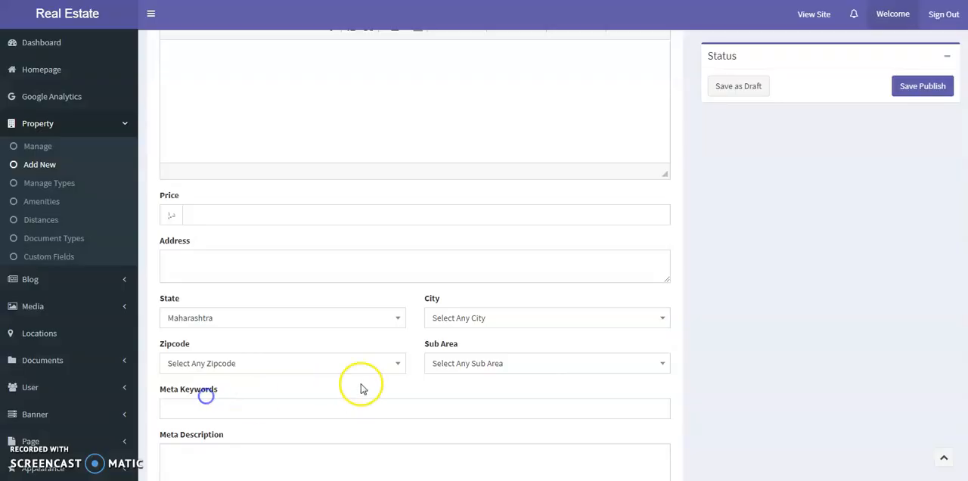
pyautogui.click(484, 325)
pyautogui.click(488, 323)
# - Set the Arabic (Iraq) version's state to Rajasthan and city to Jaipur, and check the zipcode and sub-area options
pyautogui.click(324, 317)
pyautogui.click(194, 440)
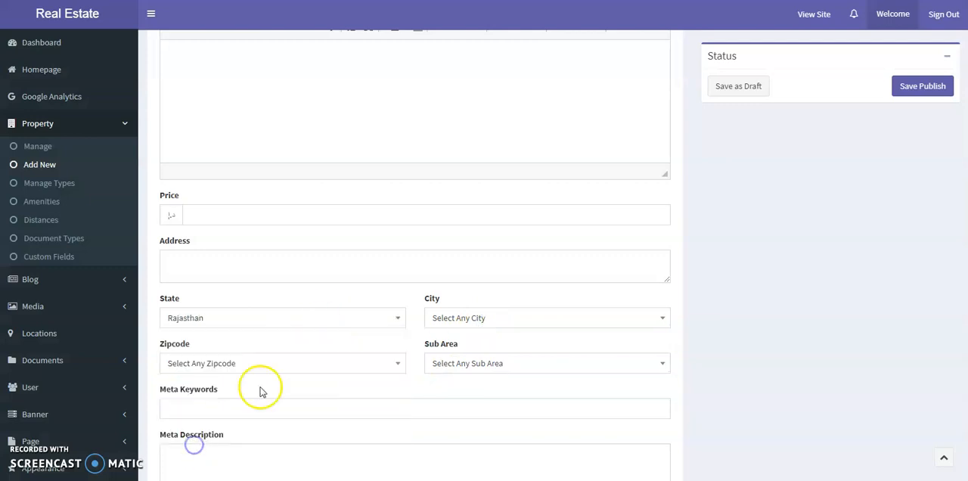
pyautogui.click(472, 318)
pyautogui.click(451, 422)
pyautogui.scroll(-1, 400, 356)
pyautogui.click(331, 312)
pyautogui.click(330, 311)
pyautogui.click(467, 302)
pyautogui.click(467, 302)
# - Change the Arabic (Iraq) version's city to Bikaner, with zipcode 334001 and sub-area Lalgarh
pyautogui.click(484, 252)
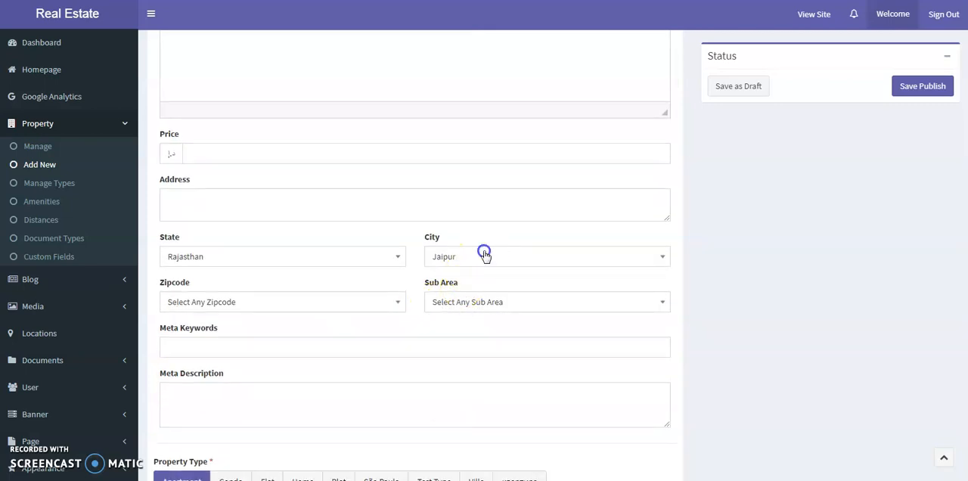
pyautogui.click(461, 340)
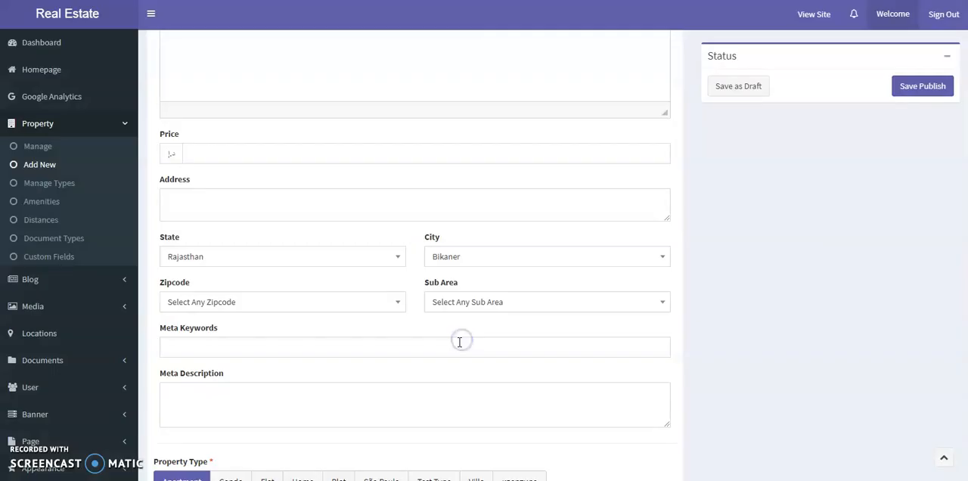
pyautogui.click(291, 309)
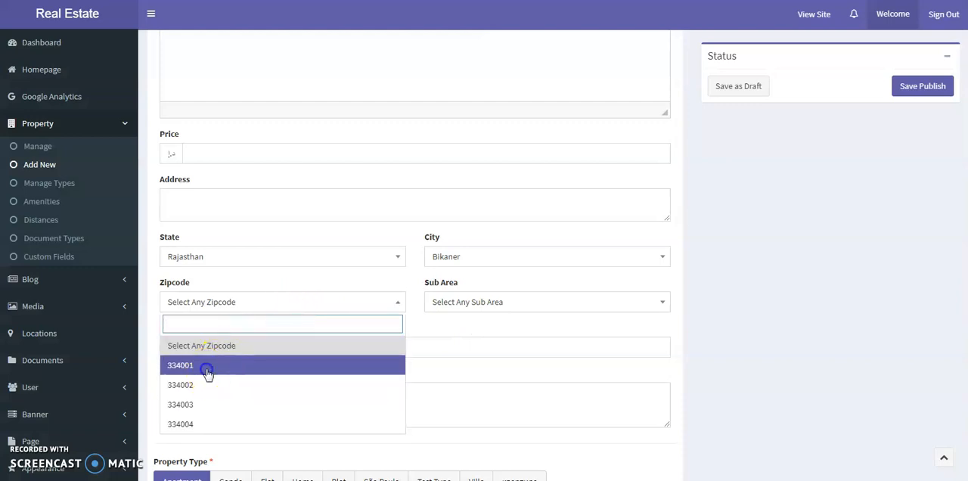
pyautogui.click(208, 374)
pyautogui.click(462, 303)
pyautogui.click(456, 367)
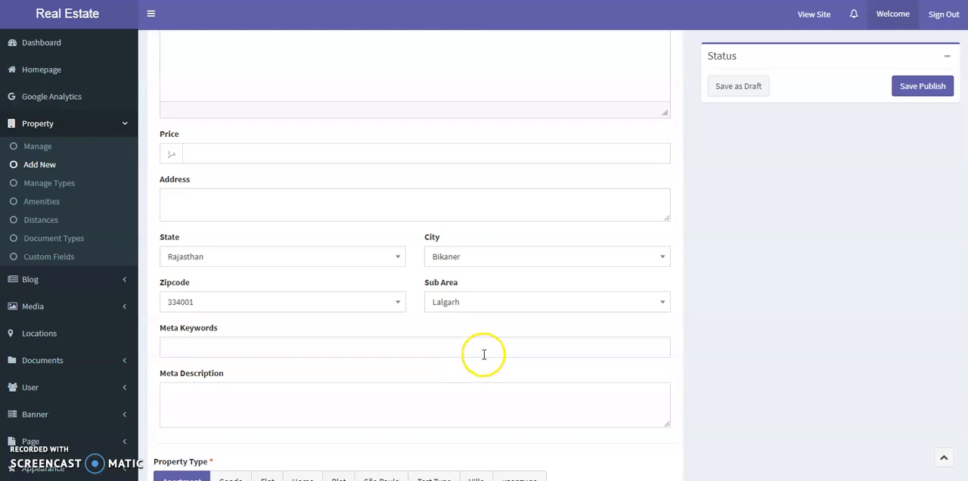
# - Open the active property "Test Property with Address Location" for editing and examine the location fields of its English version
pyautogui.scroll(6, 484, 353)
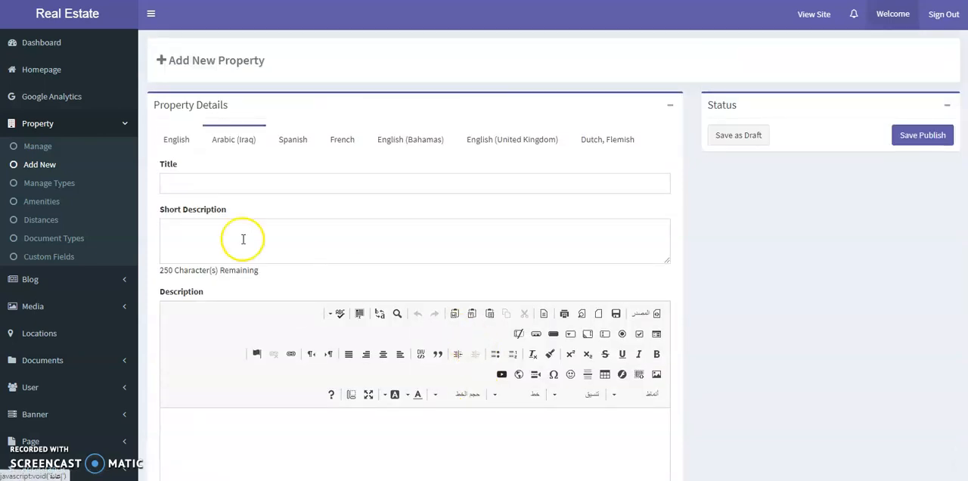
pyautogui.click(41, 148)
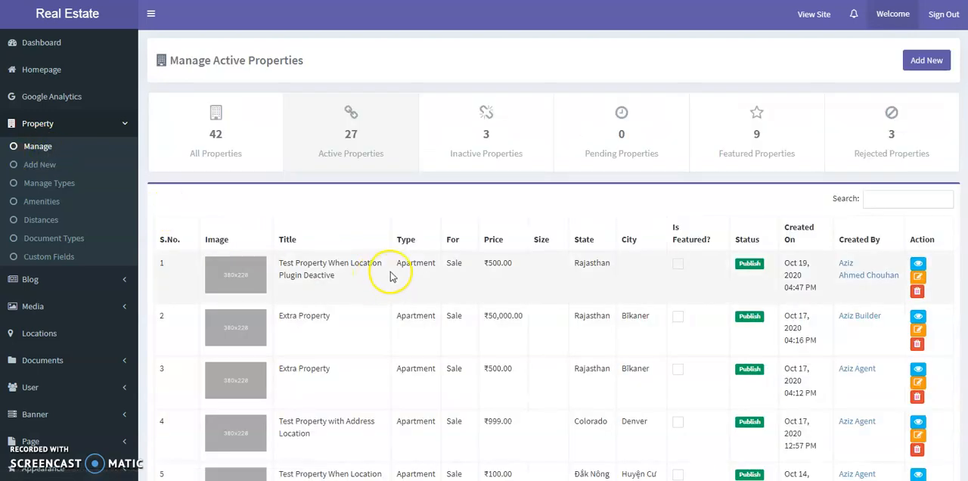
pyautogui.scroll(-2, 391, 279)
pyautogui.scroll(-1, 391, 278)
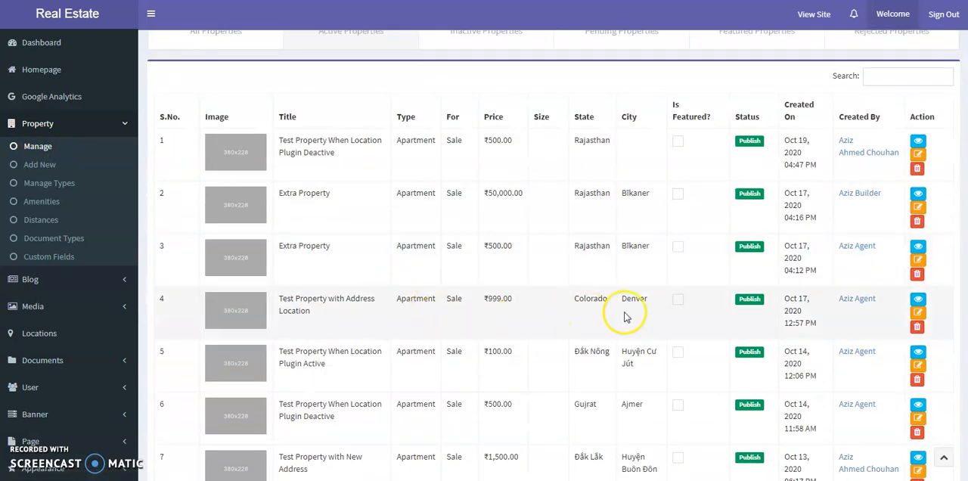
pyautogui.click(917, 311)
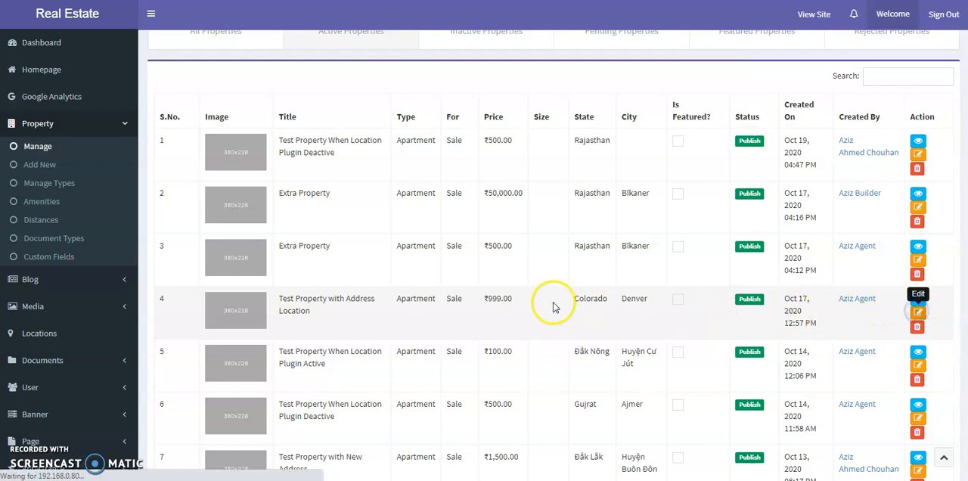
pyautogui.scroll(-6, 552, 306)
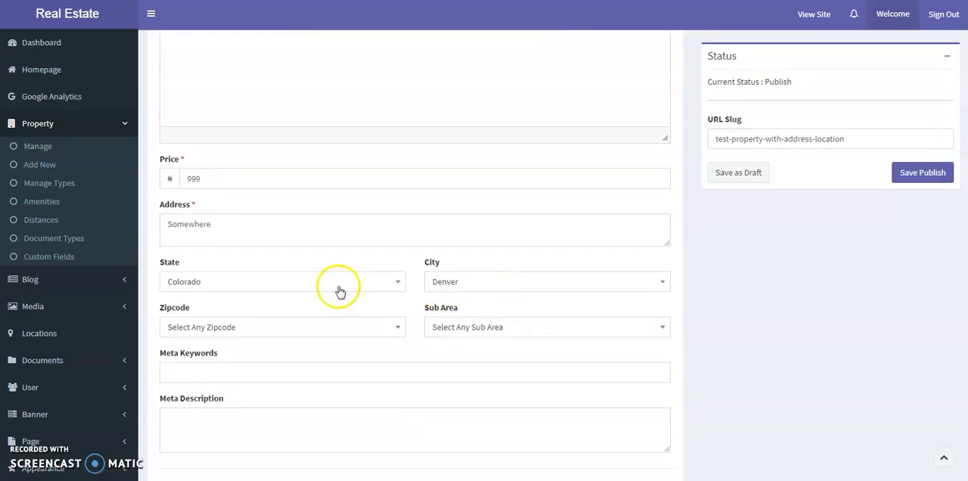
pyautogui.scroll(4, 352, 320)
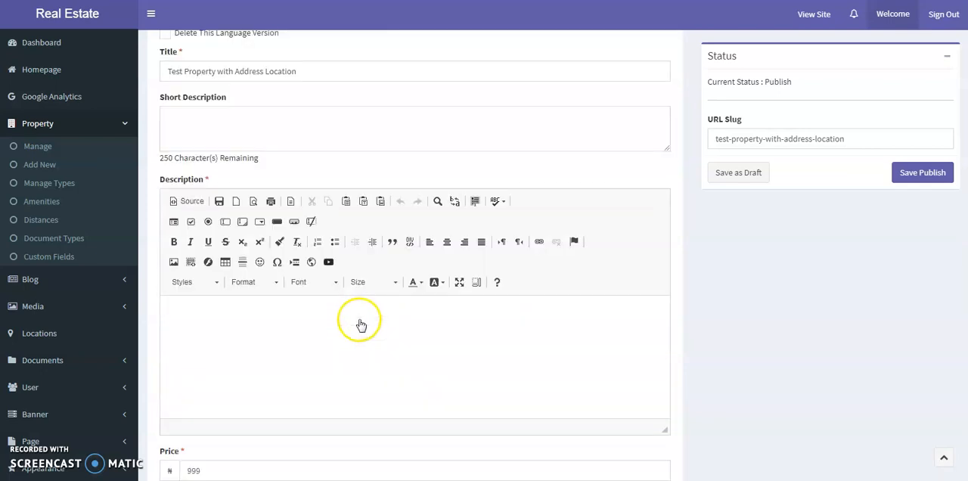
pyautogui.scroll(2, 361, 324)
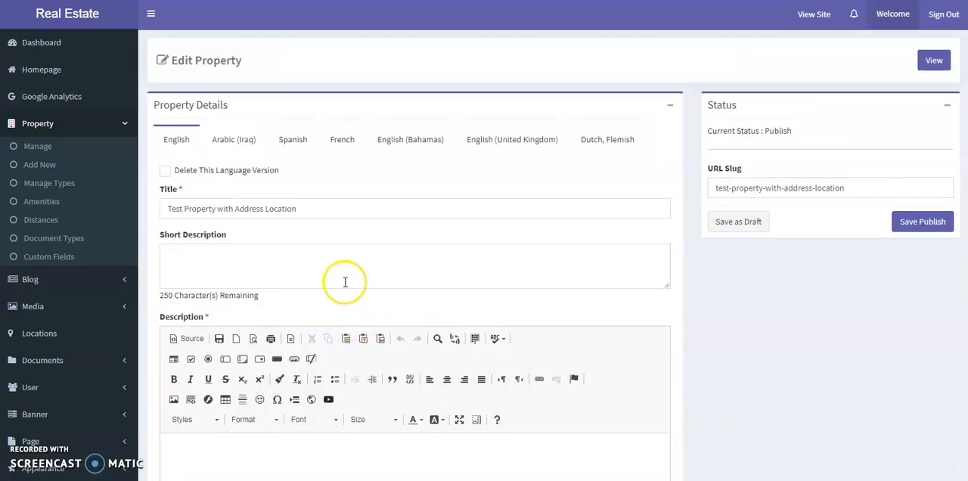
# - Examine the title, description and location fields in the property's Arabic (Iraq) version
pyautogui.tripleClick(314, 212)
pyautogui.click(232, 141)
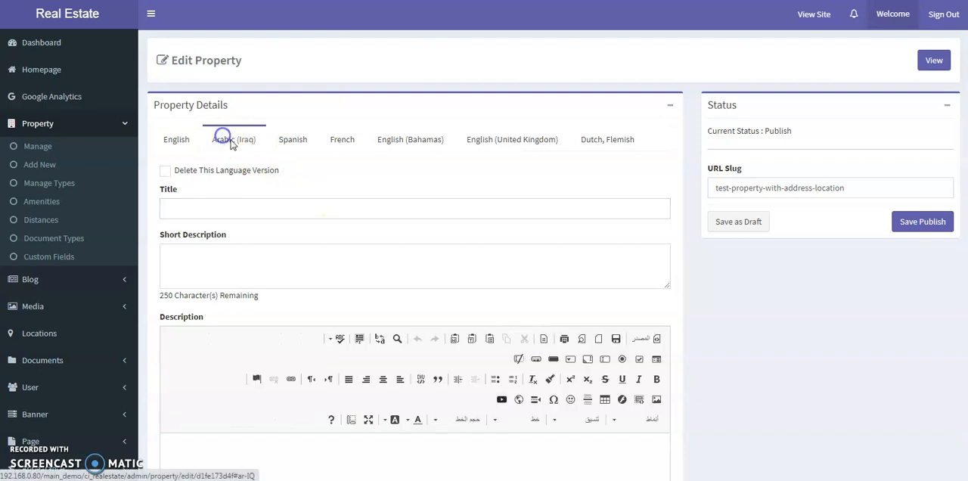
pyautogui.click(269, 211)
pyautogui.click(295, 283)
pyautogui.scroll(-1, 296, 272)
pyautogui.scroll(-4, 296, 273)
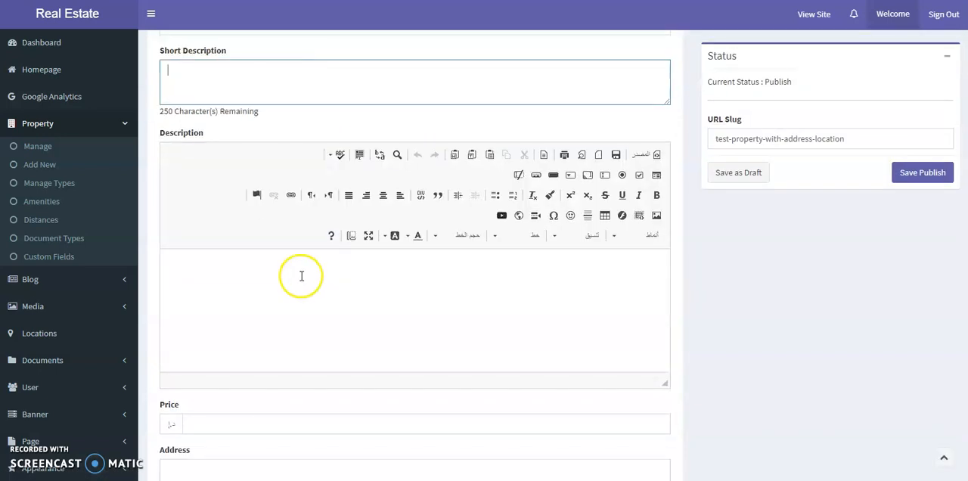
pyautogui.scroll(-2, 302, 277)
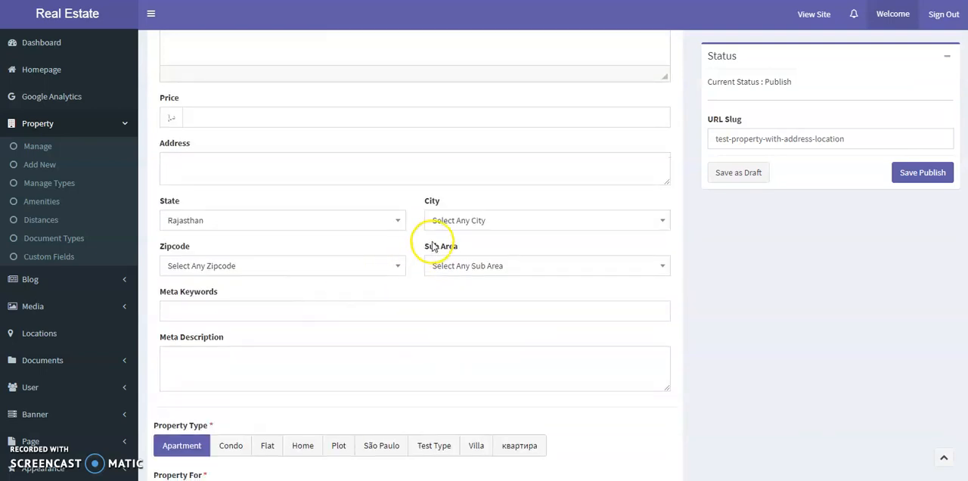
# - Set the Arabic (Iraq) version's city to Bikaner, zipcode to 334001 and sub-area to Lalgarh, and publish the updated property
pyautogui.click(460, 222)
pyautogui.click(454, 303)
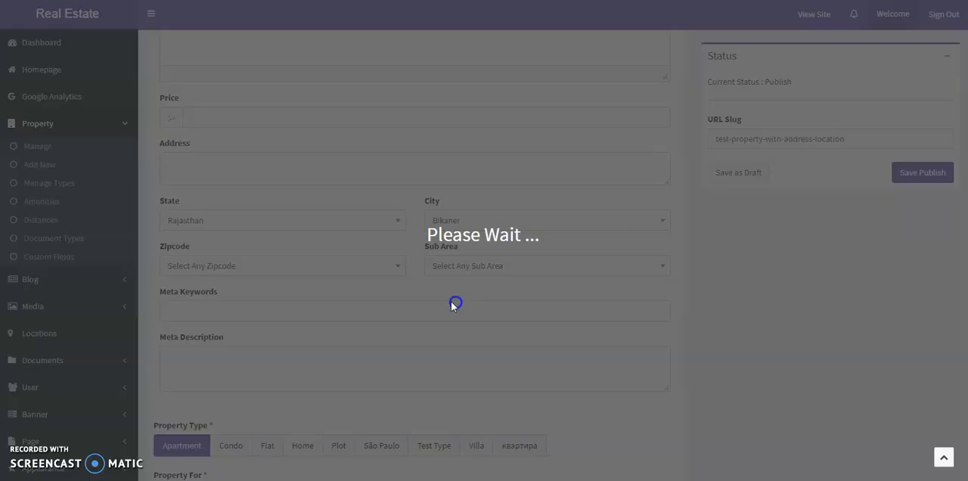
pyautogui.click(306, 268)
pyautogui.click(244, 330)
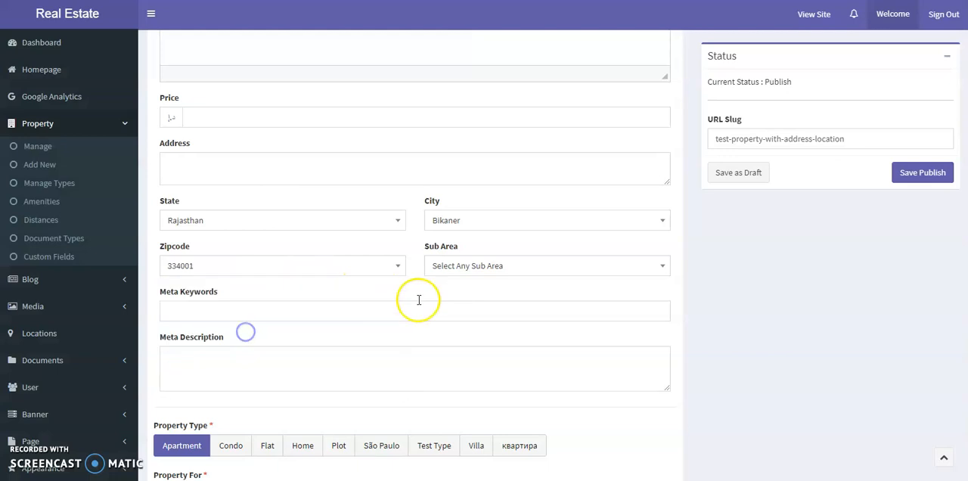
pyautogui.click(500, 269)
pyautogui.click(476, 329)
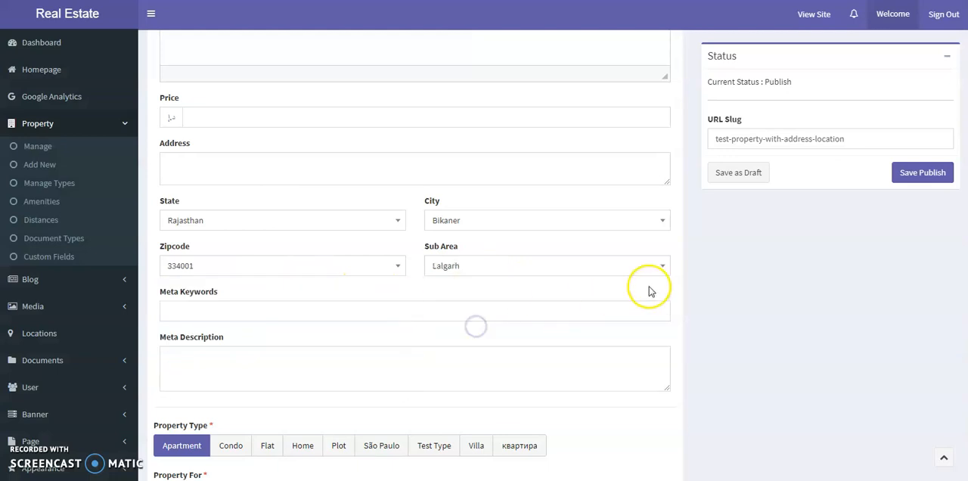
pyautogui.click(920, 171)
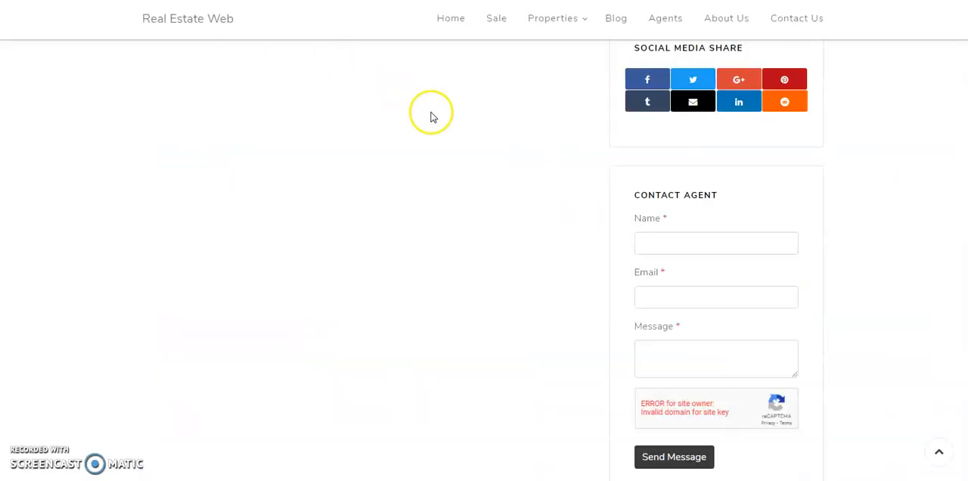
# - Open the public Real Estate Web home page and accept its cookie notice
pyautogui.scroll(7, 435, 121)
pyautogui.click(451, 57)
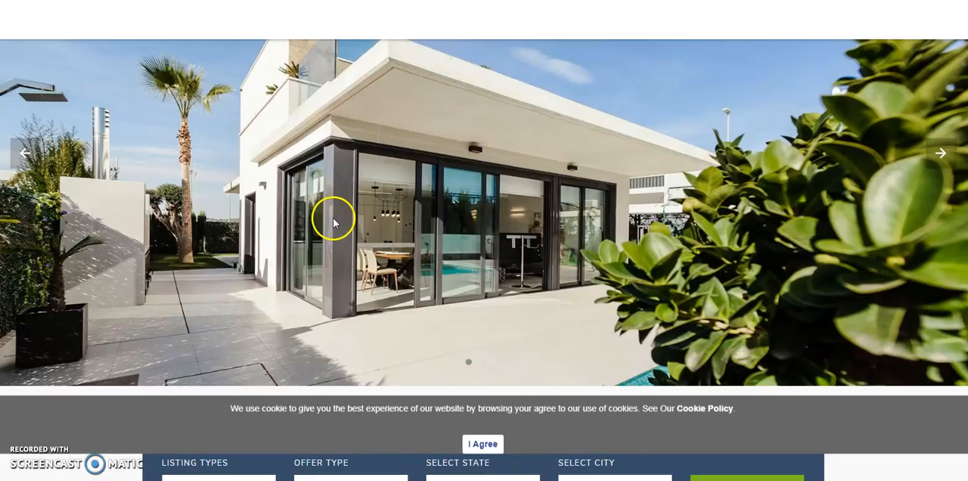
pyautogui.scroll(-5, 332, 222)
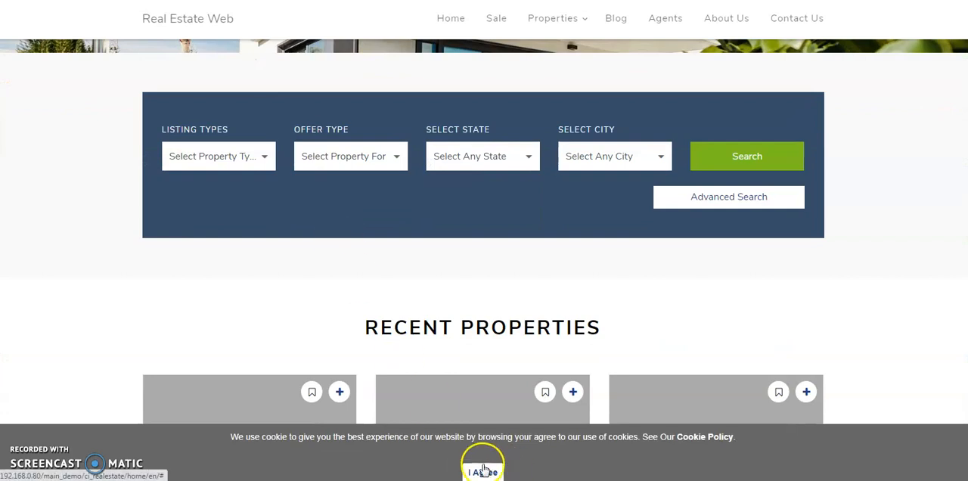
pyautogui.click(483, 470)
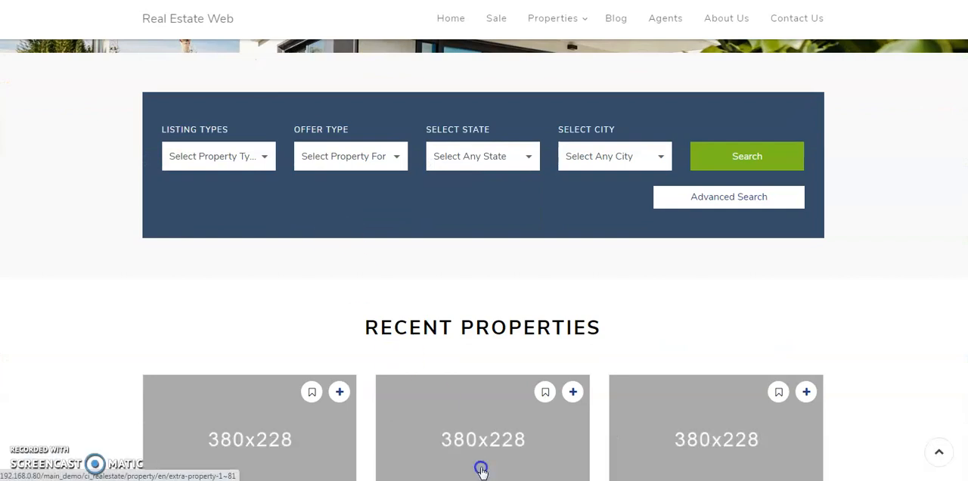
# - Set the English home page's property search to the state Arizona and the city Phoenix
pyautogui.click(464, 160)
pyautogui.click(468, 193)
pyautogui.click(598, 164)
pyautogui.click(593, 192)
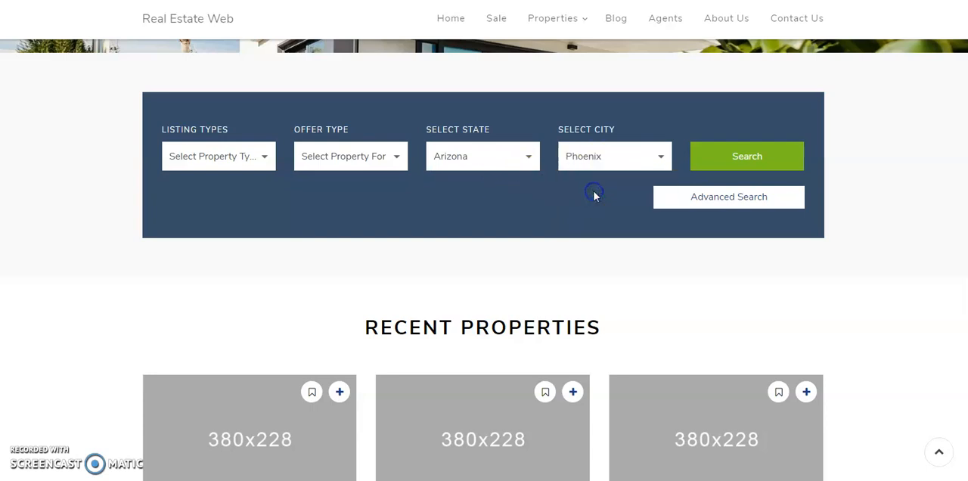
# - Check which state and city options the English property search offers
pyautogui.scroll(6, 595, 195)
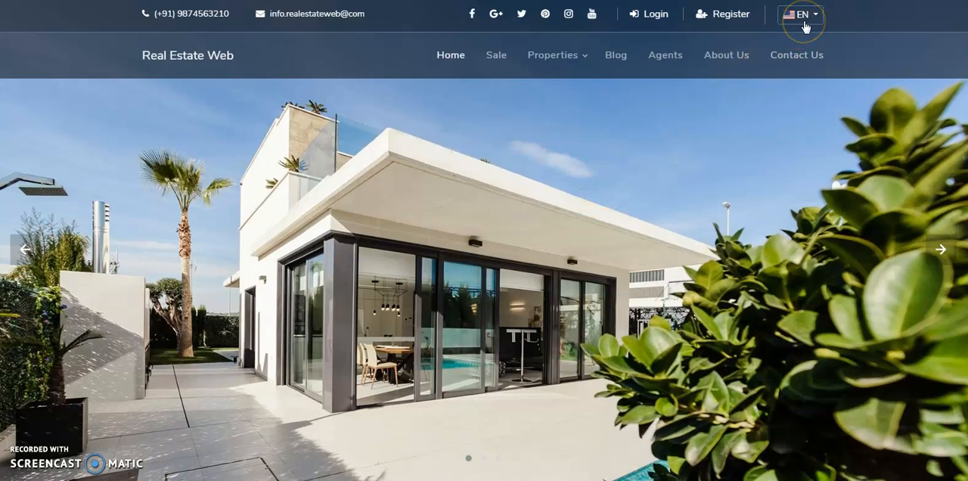
pyautogui.scroll(-5, 806, 27)
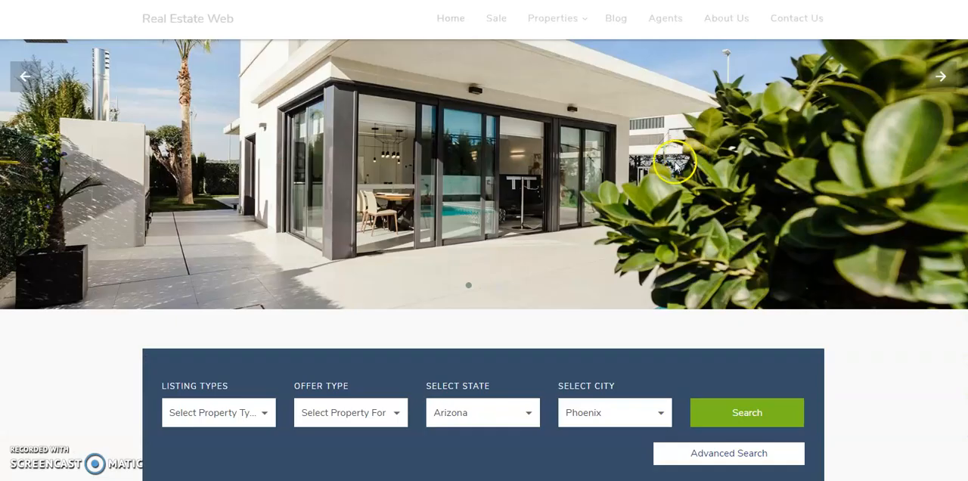
pyautogui.click(459, 217)
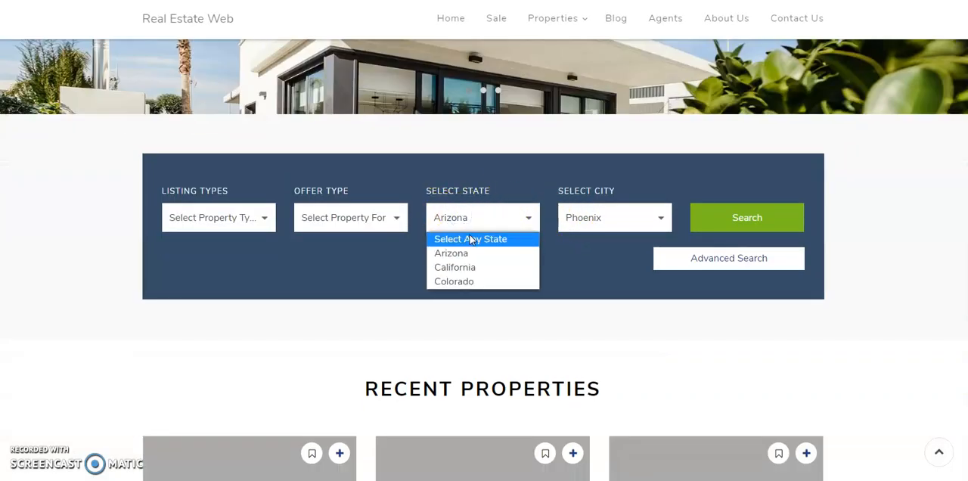
pyautogui.click(583, 217)
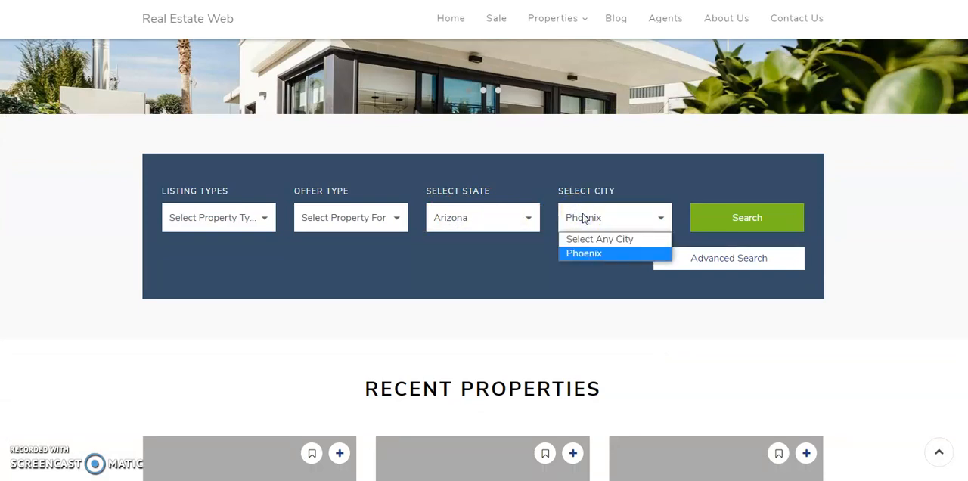
pyautogui.click(582, 218)
pyautogui.scroll(5, 582, 217)
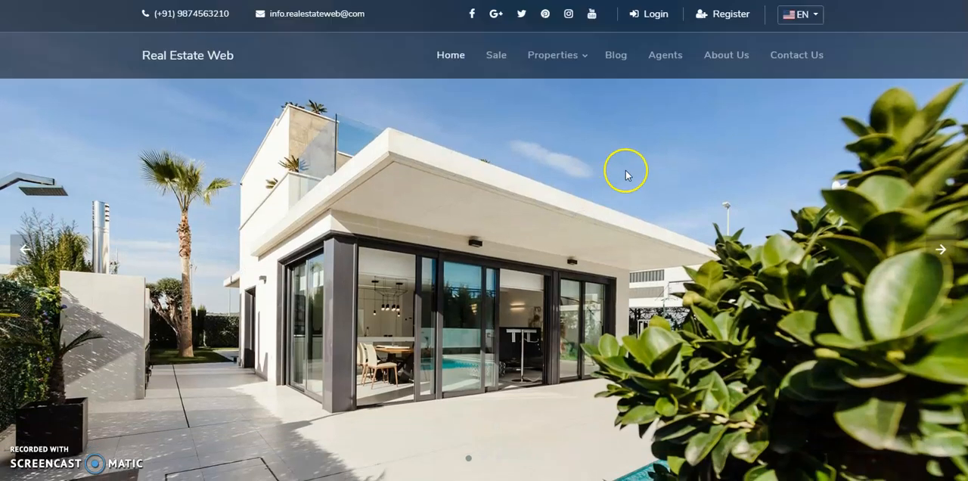
# - Switch the public site's language from EN to IQ
pyautogui.click(788, 27)
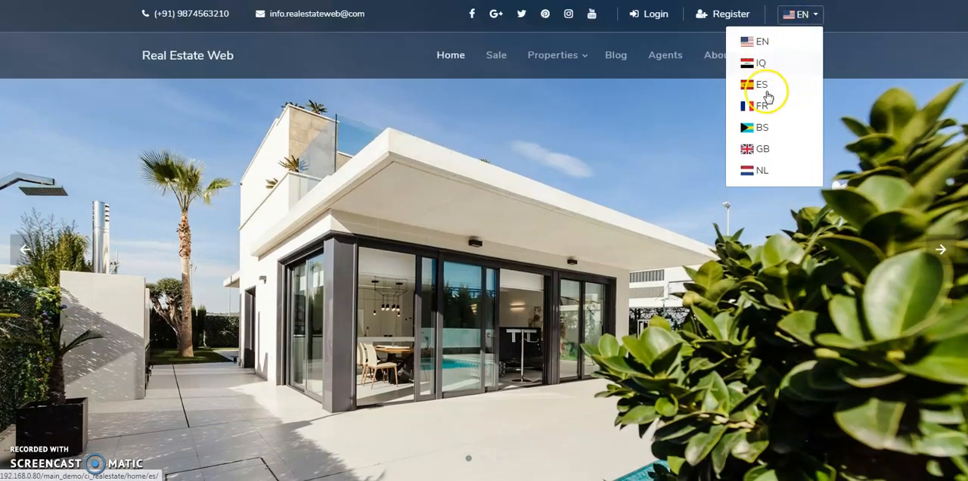
pyautogui.click(760, 64)
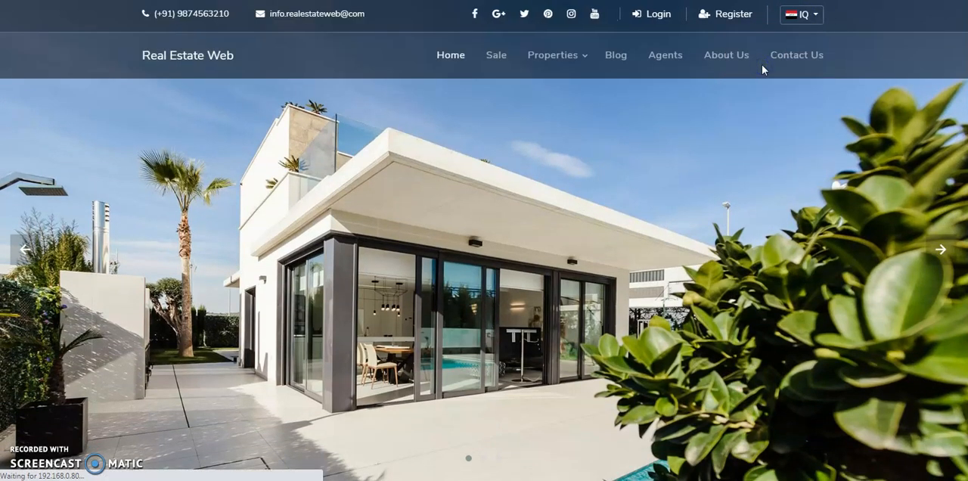
pyautogui.scroll(-5, 680, 123)
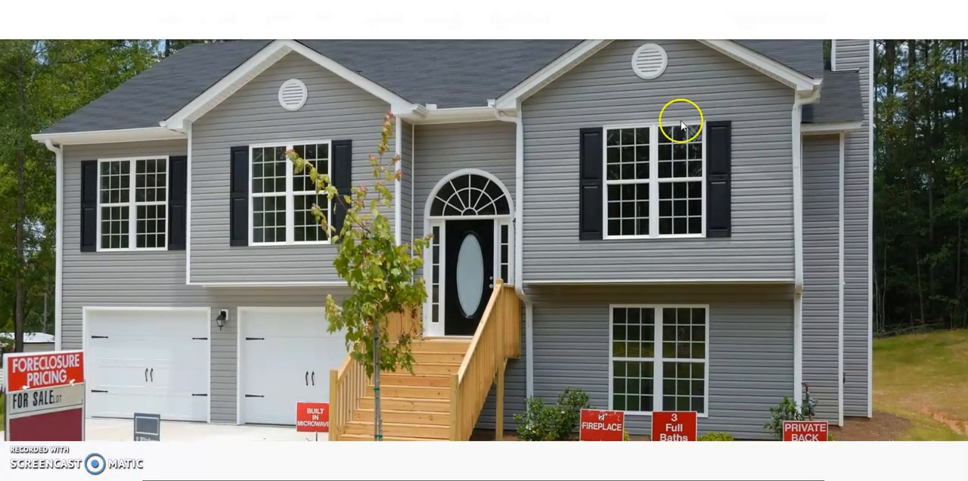
# - Search the Arabic site for properties in the state Rajasthan and the city Bikaner
pyautogui.scroll(-2, 661, 146)
pyautogui.click(522, 95)
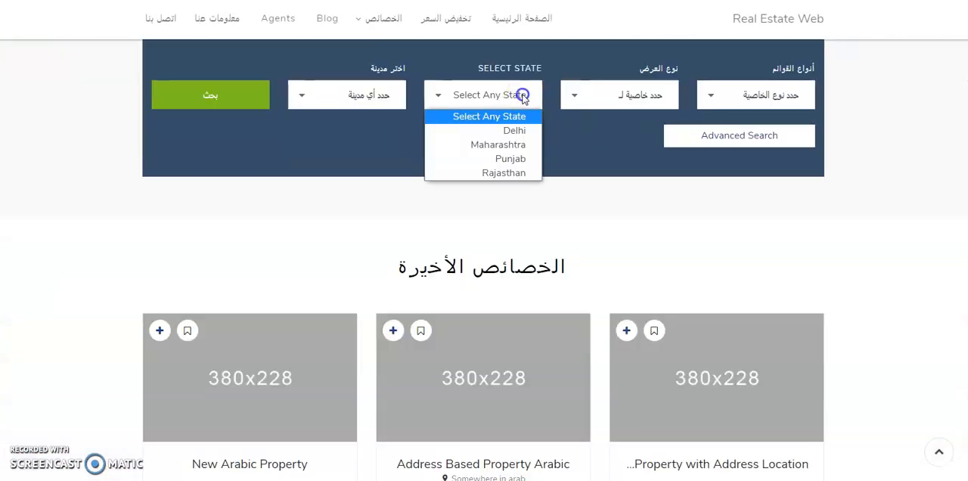
pyautogui.click(517, 172)
pyautogui.click(380, 99)
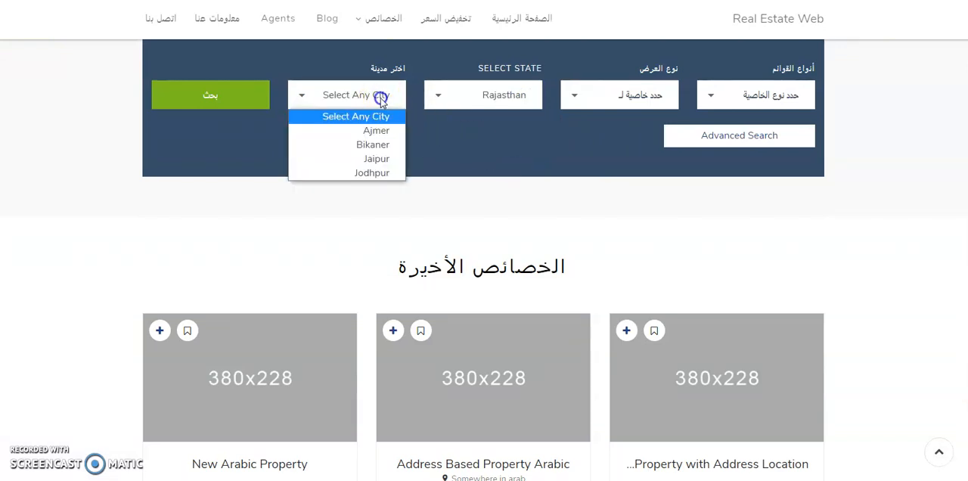
pyautogui.click(372, 144)
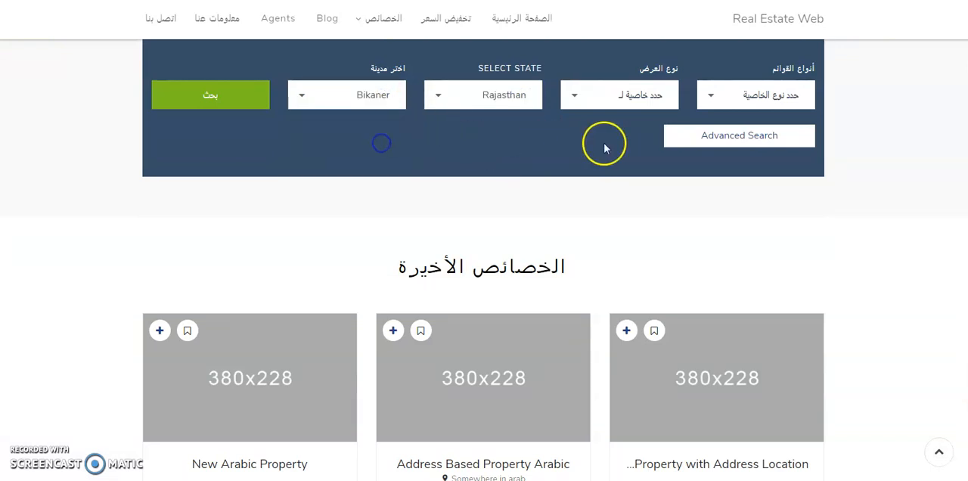
pyautogui.click(191, 92)
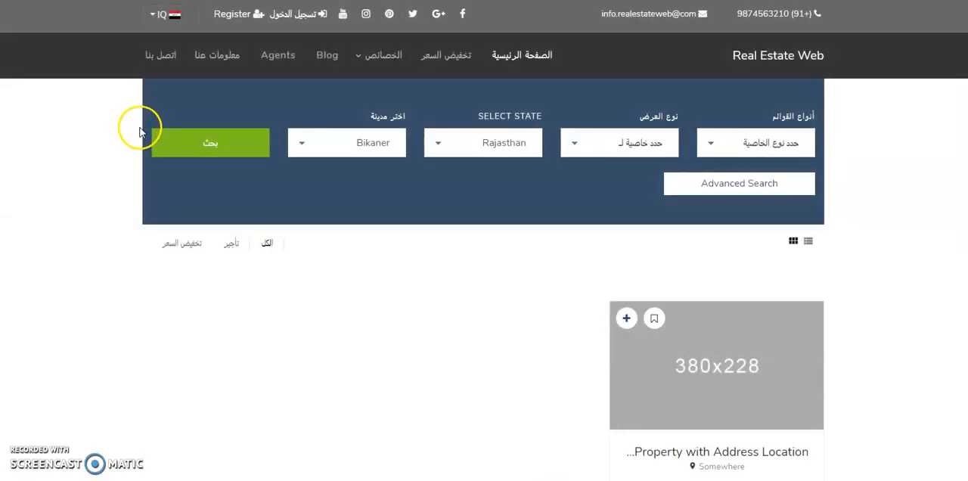
# - Open "Test Property with Address Location" from the Arabic search results and examine its title, address and price details
pyautogui.scroll(-4, 563, 306)
pyautogui.scroll(4, 594, 227)
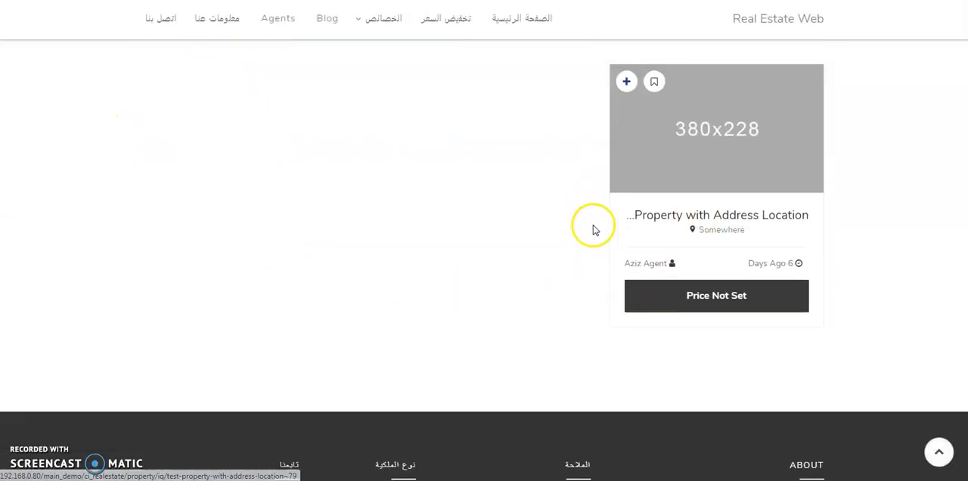
pyautogui.scroll(-4, 639, 317)
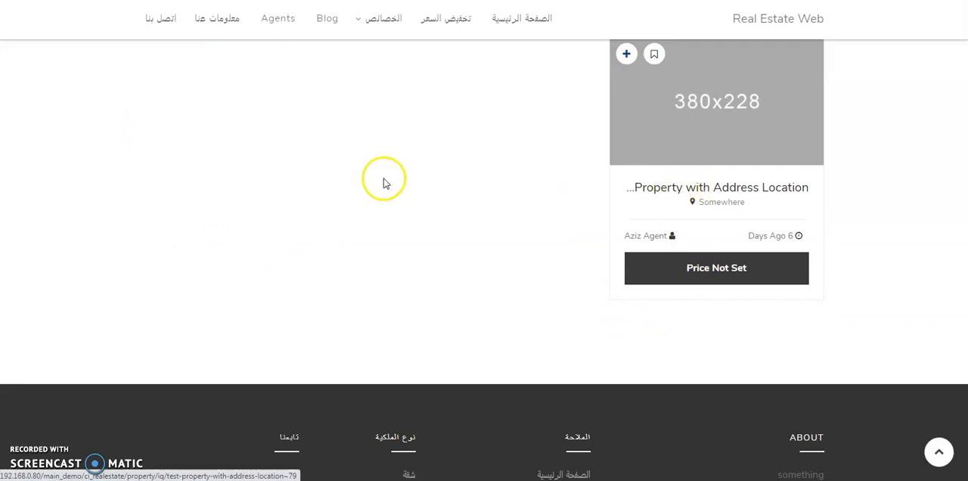
pyautogui.click(679, 189)
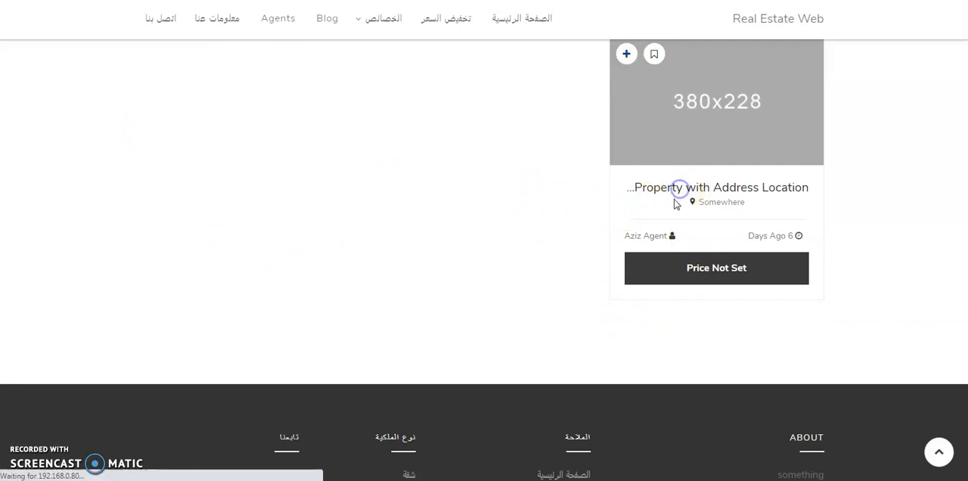
pyautogui.scroll(-4, 575, 222)
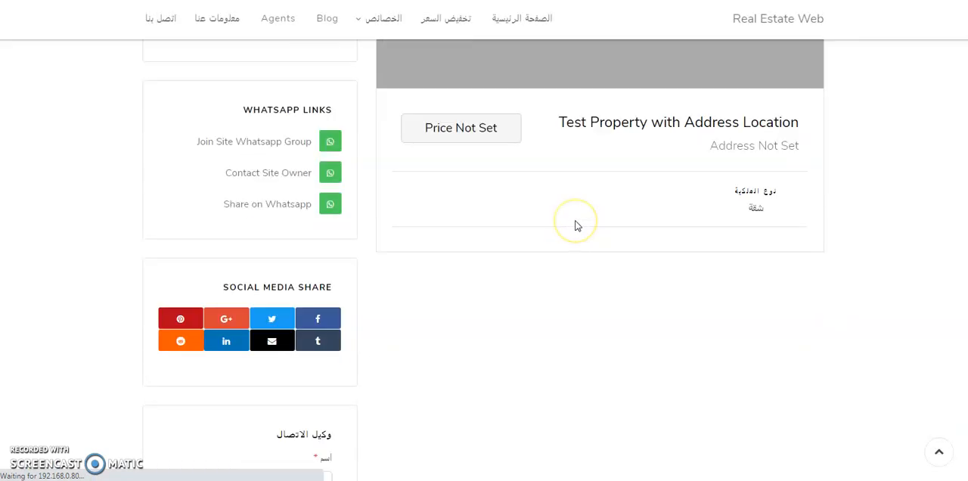
pyautogui.scroll(-2, 574, 226)
pyautogui.scroll(4, 575, 225)
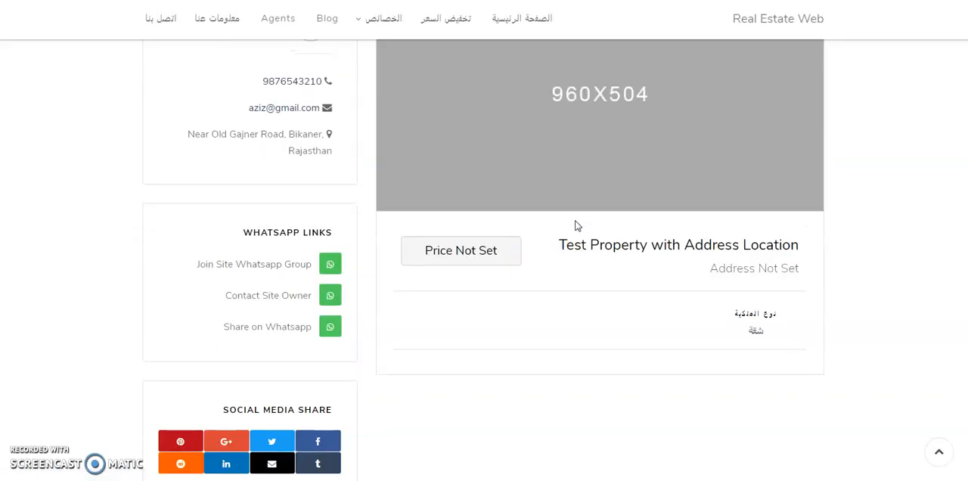
pyautogui.scroll(2, 575, 226)
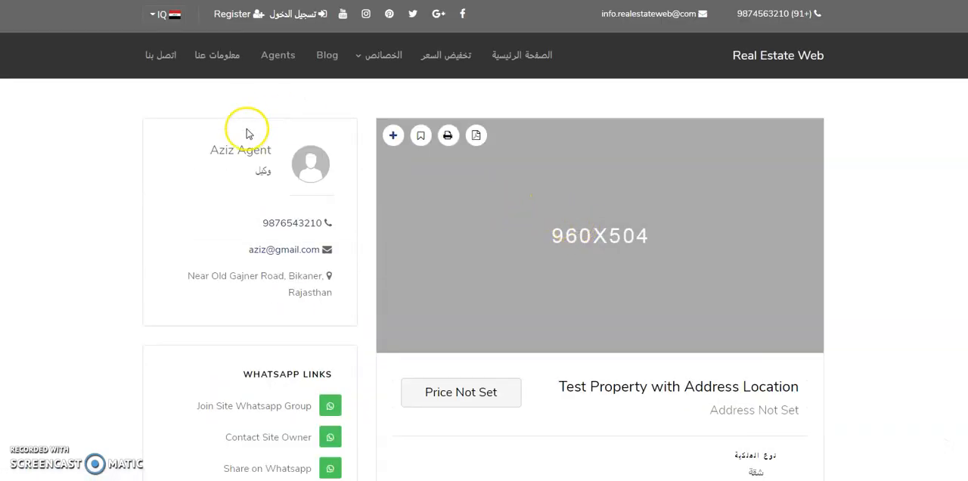